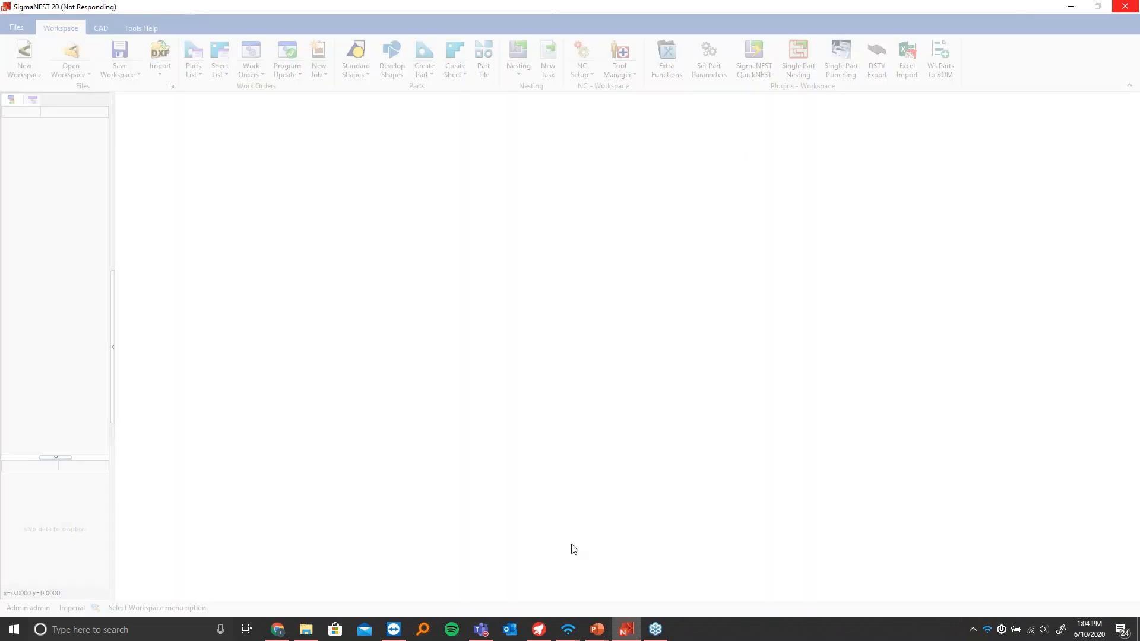
pyautogui.rightClick(541, 632)
pyautogui.click(628, 475)
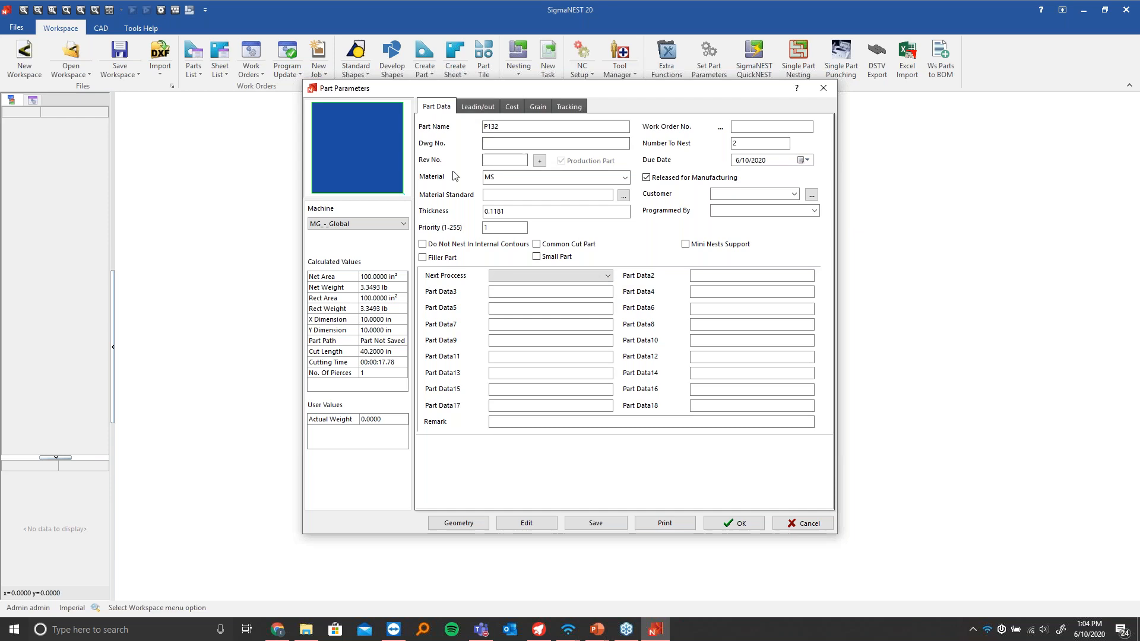
# Add the Part Name field as auto text marking on part P132
pyautogui.click(541, 108)
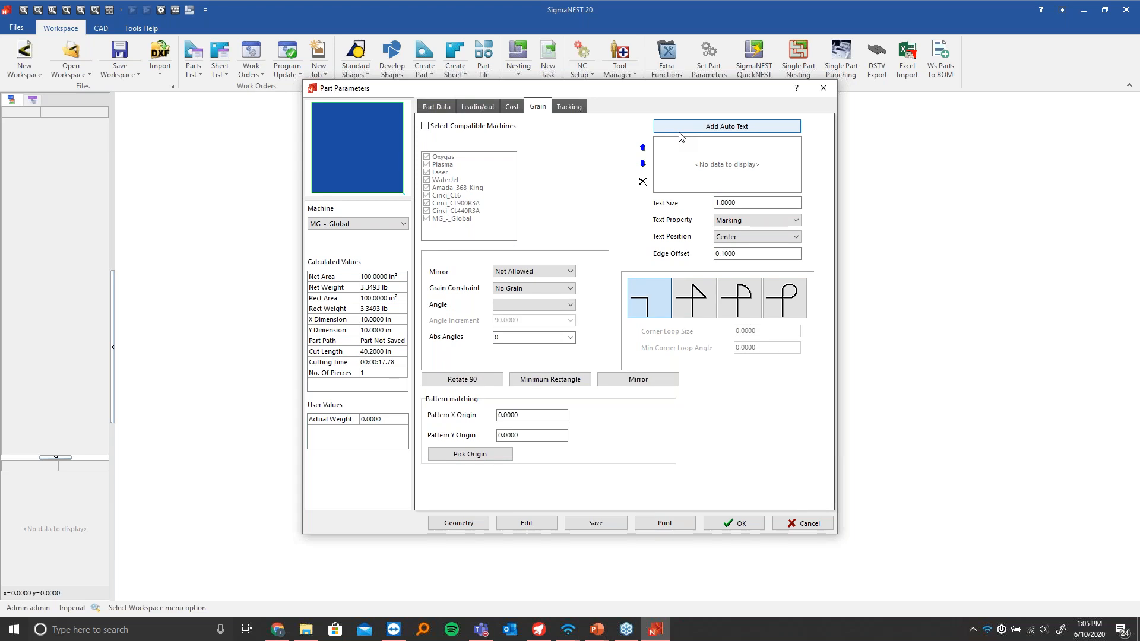
pyautogui.click(686, 131)
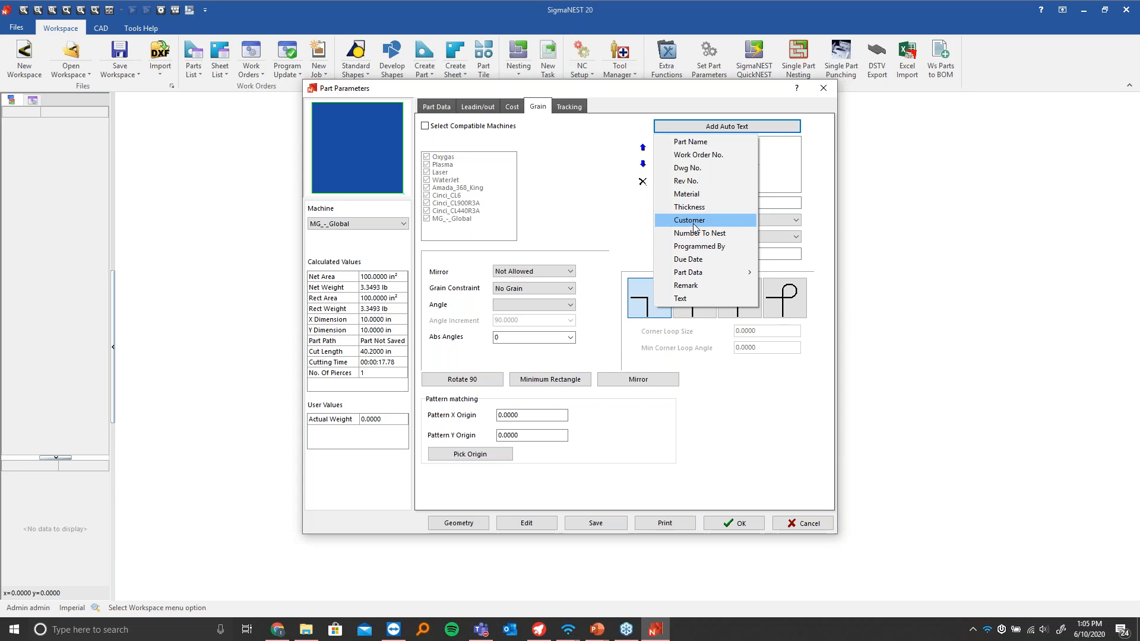
pyautogui.moveTo(689, 274)
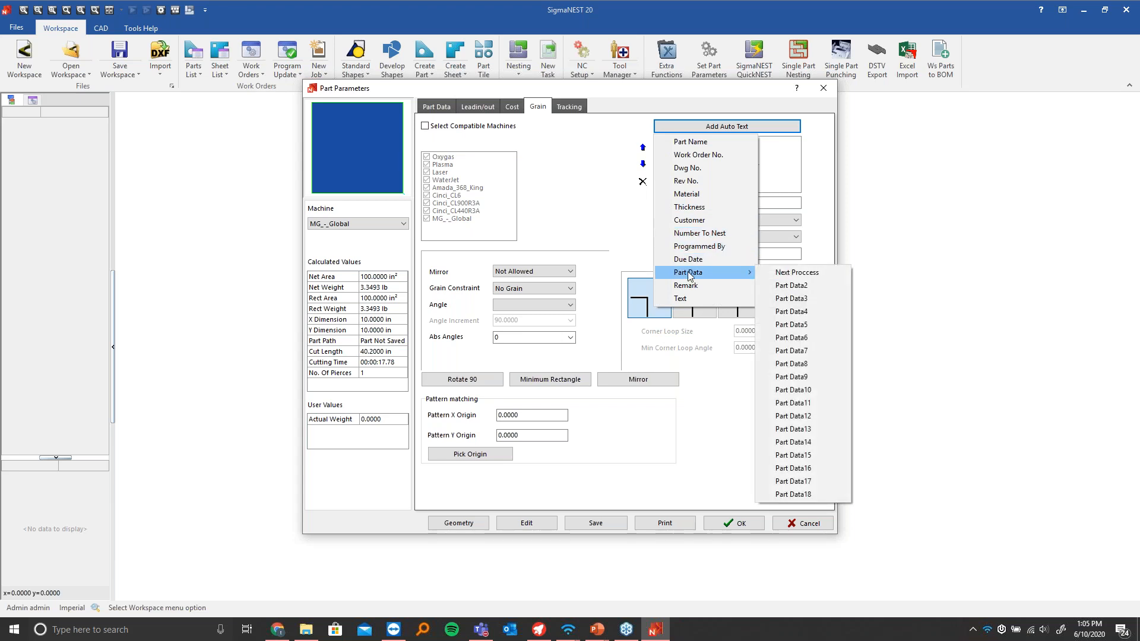
pyautogui.click(436, 106)
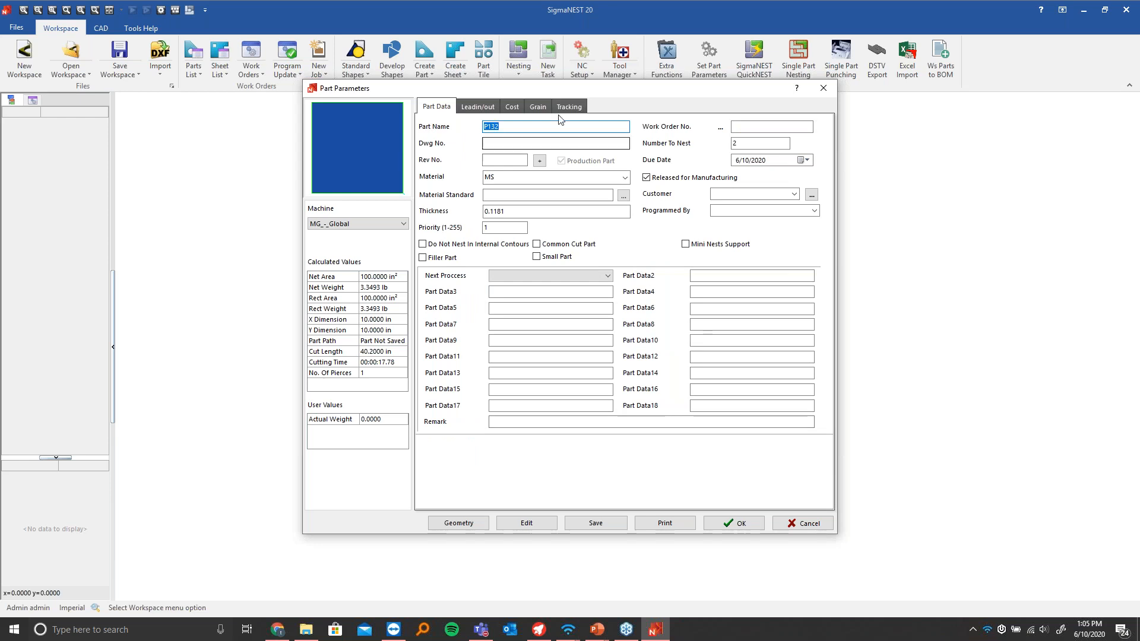
pyautogui.click(538, 106)
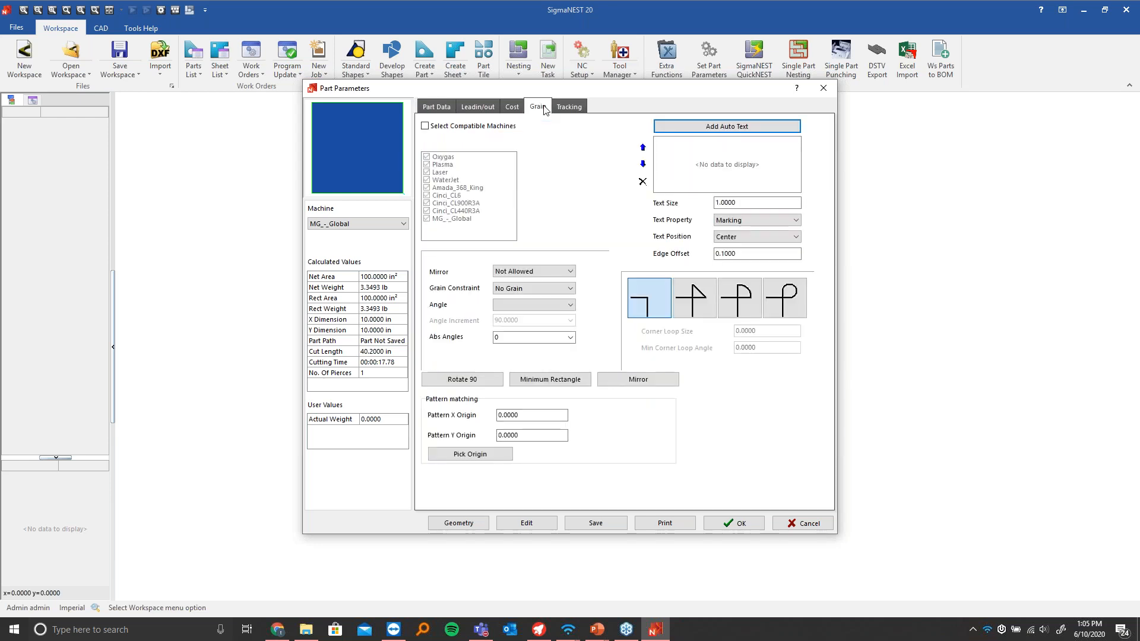
pyautogui.click(704, 128)
pyautogui.click(688, 142)
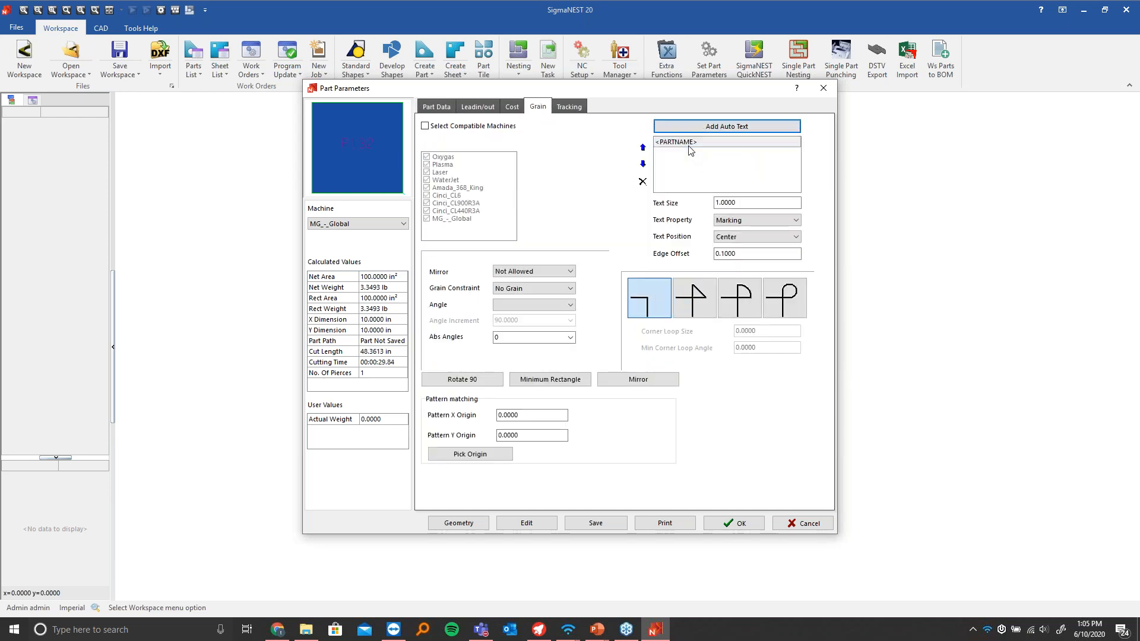
# Add a custom auto text line reading "Hello, World" below the part name
pyautogui.click(699, 132)
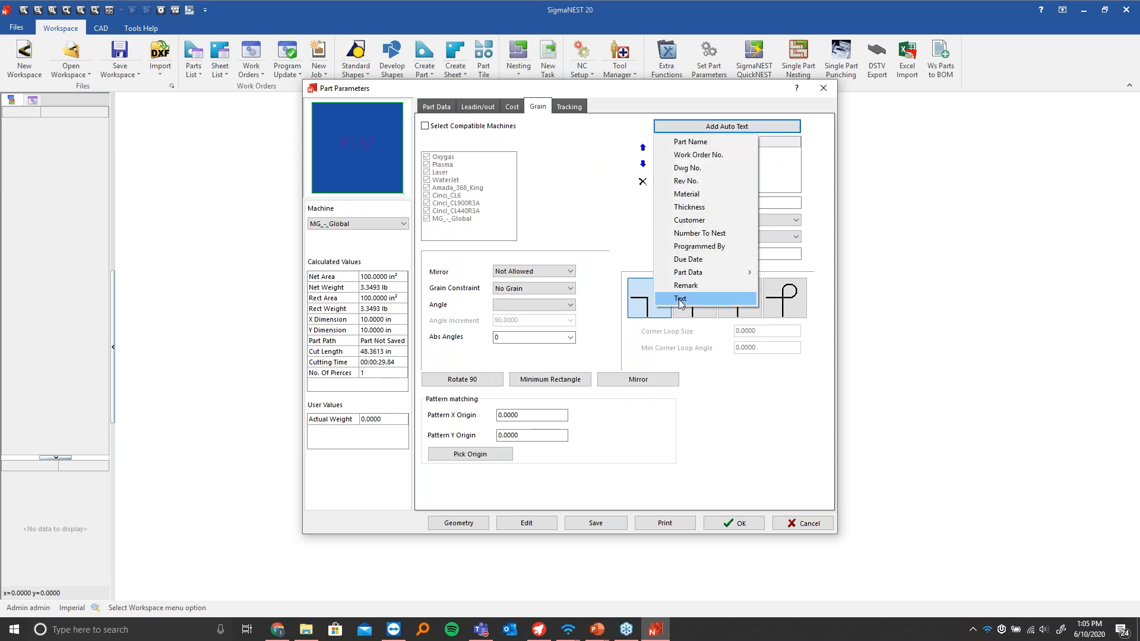
pyautogui.click(681, 299)
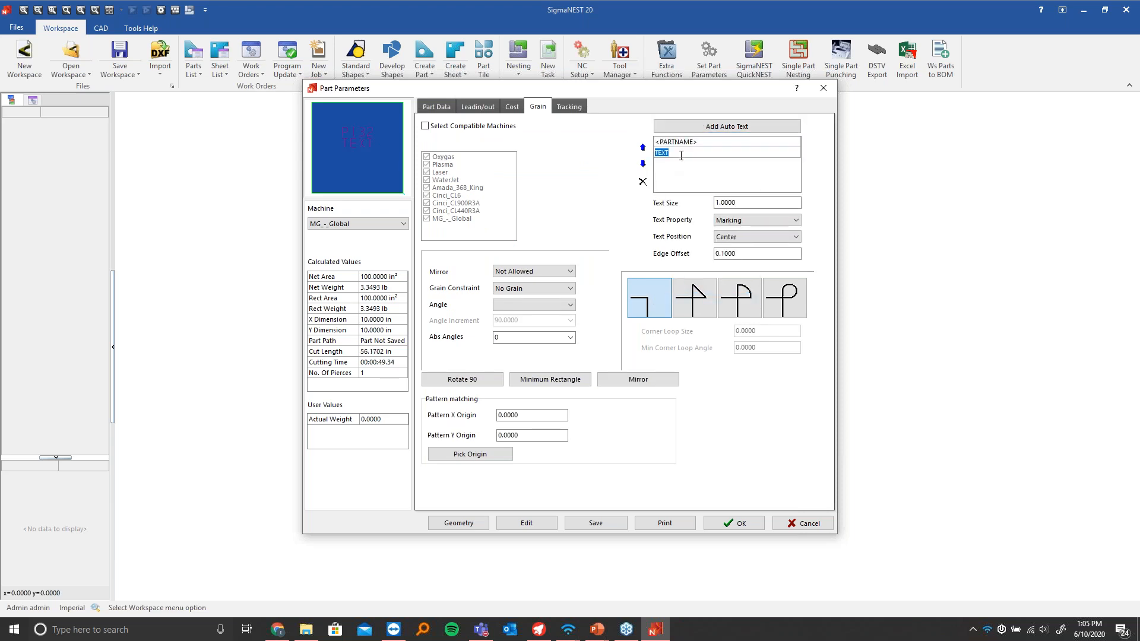
pyautogui.write('Hello, World')
pyautogui.click(690, 169)
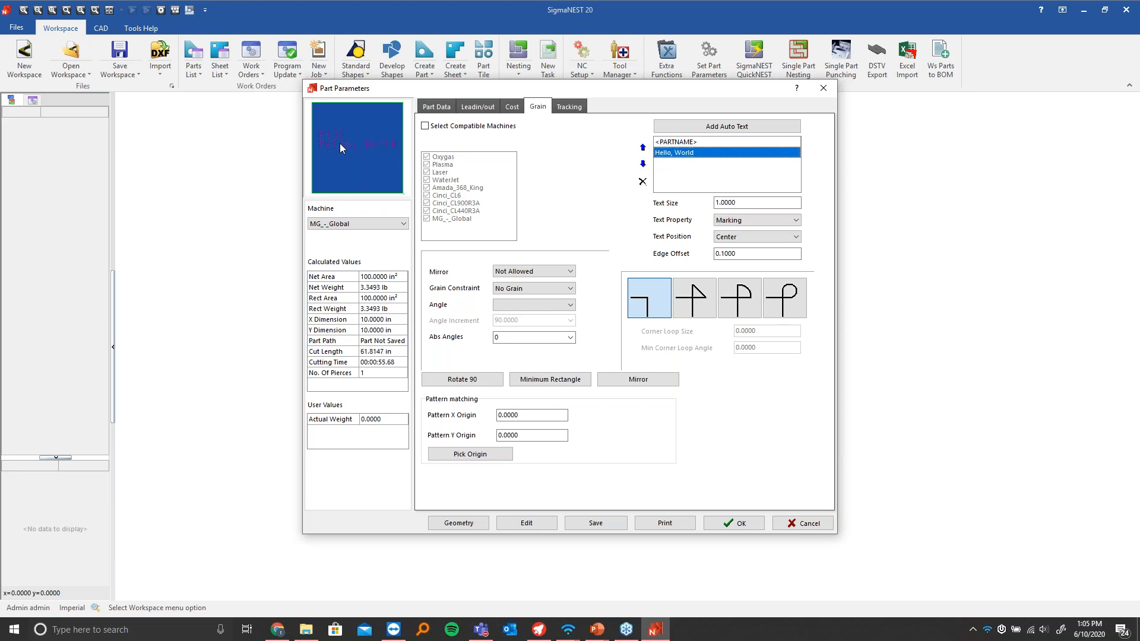
# Reorder the auto text lines so "Hello, World" comes first, and return the part name to first place
pyautogui.click(641, 149)
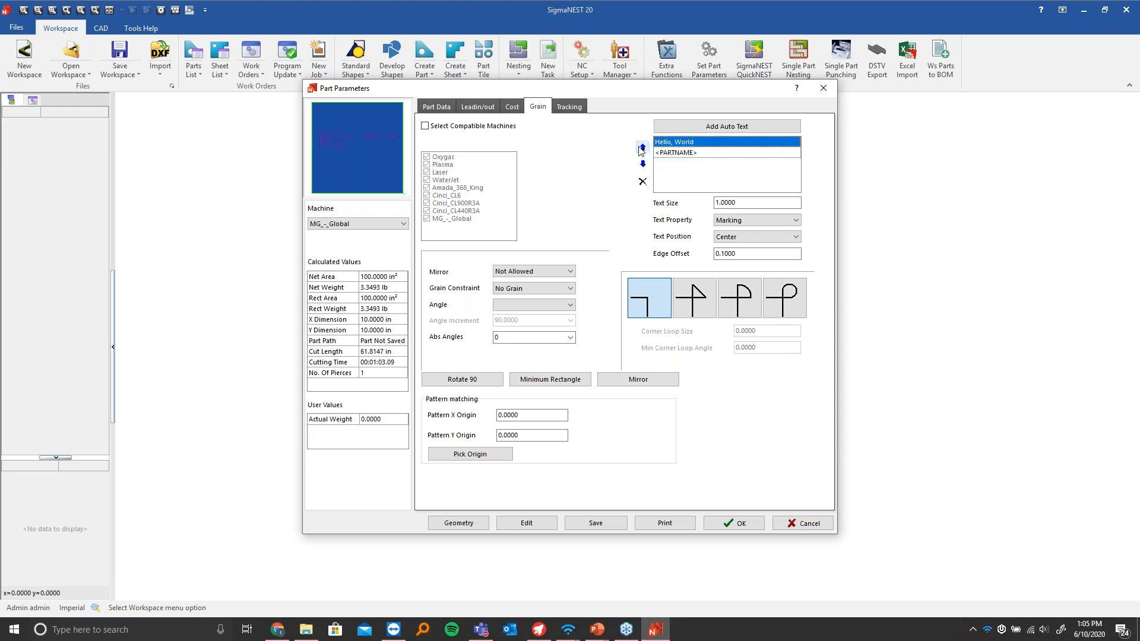
pyautogui.click(687, 128)
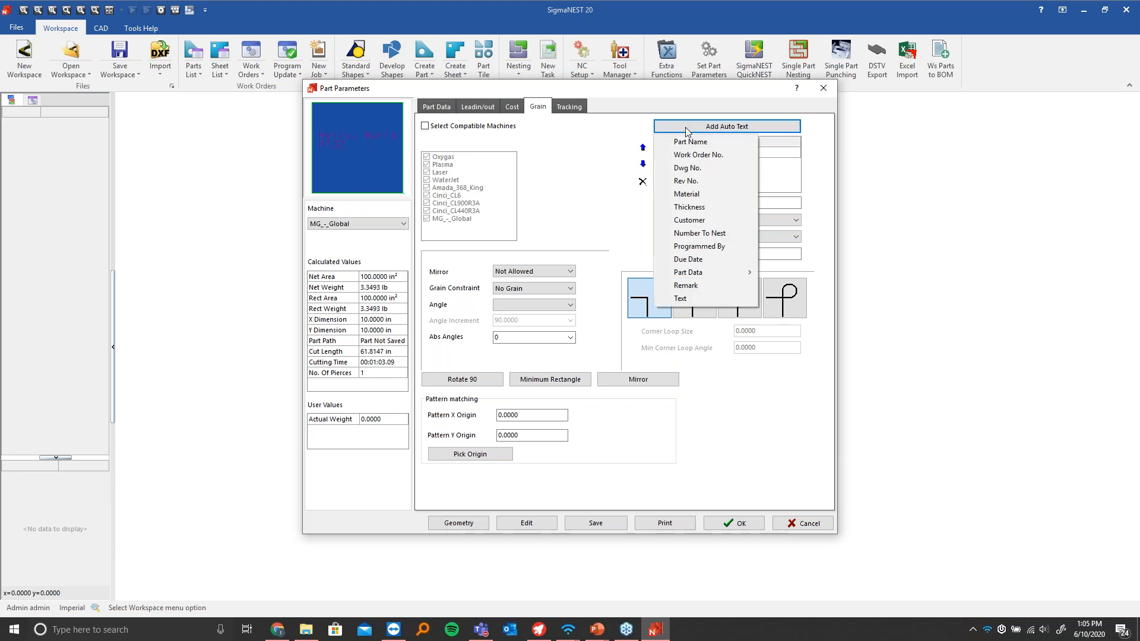
pyautogui.click(635, 220)
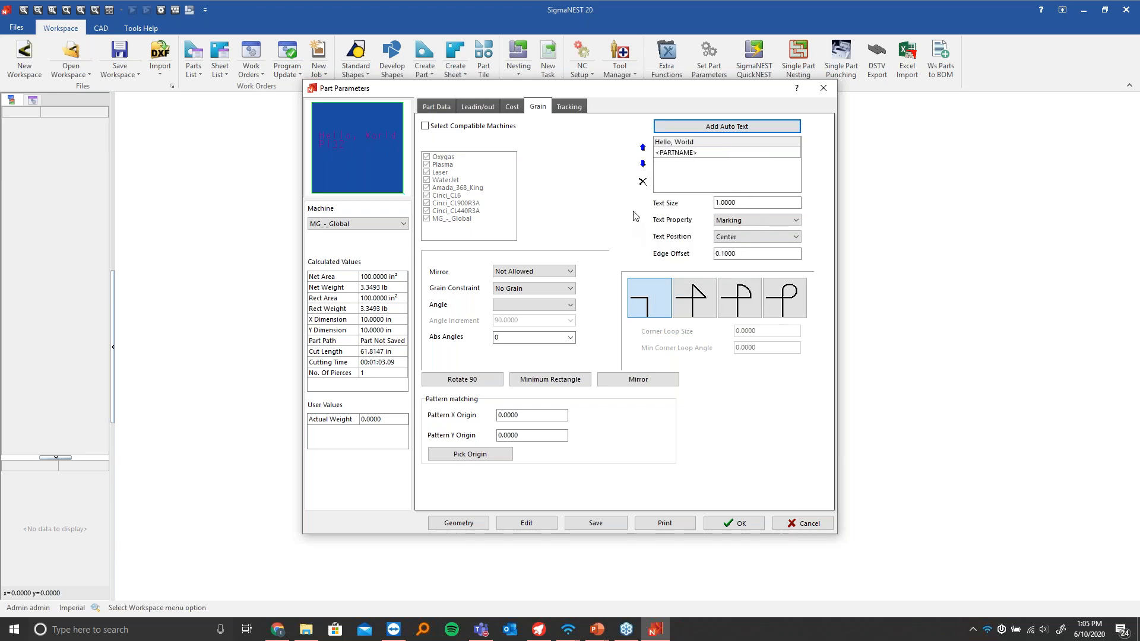
pyautogui.click(658, 153)
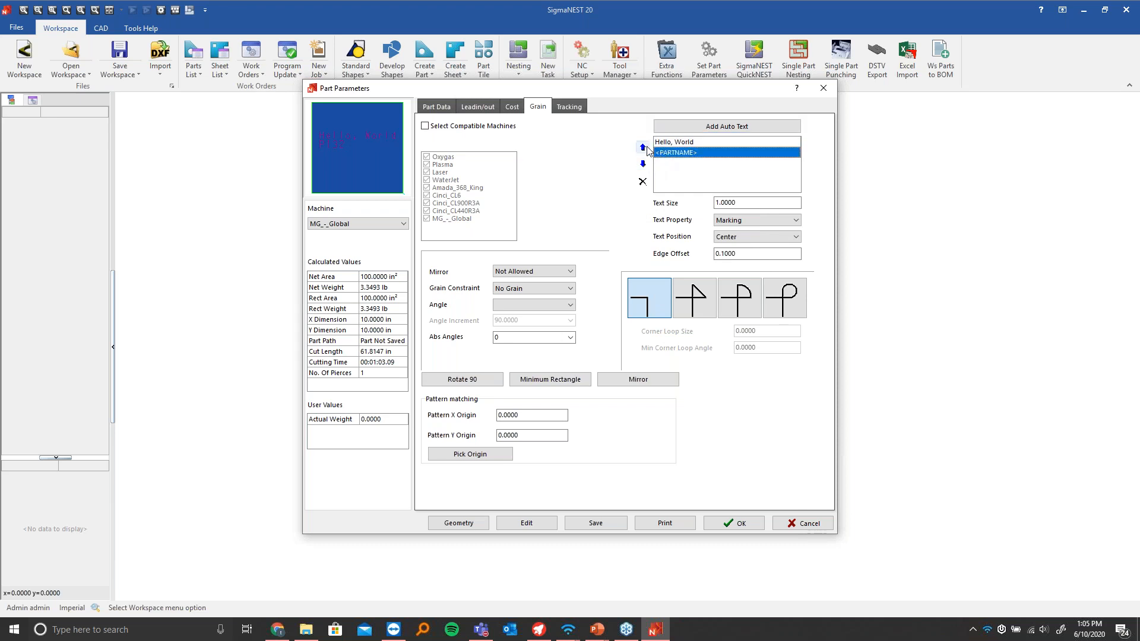
pyautogui.click(642, 147)
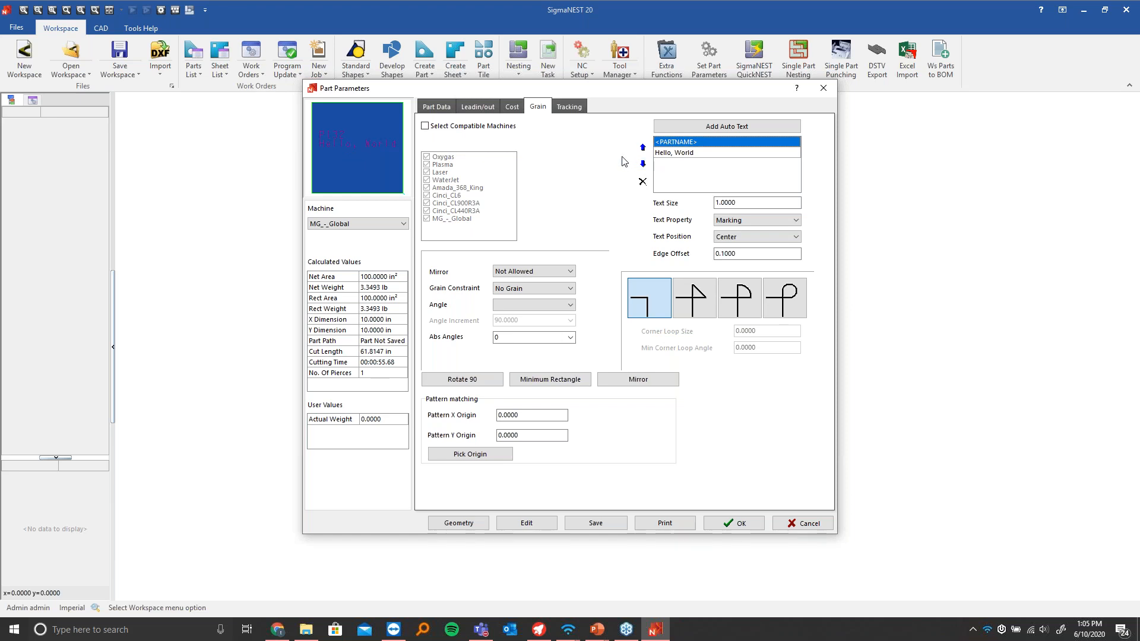
# Delete the "Hello, World" line from the auto text list
pyautogui.click(700, 154)
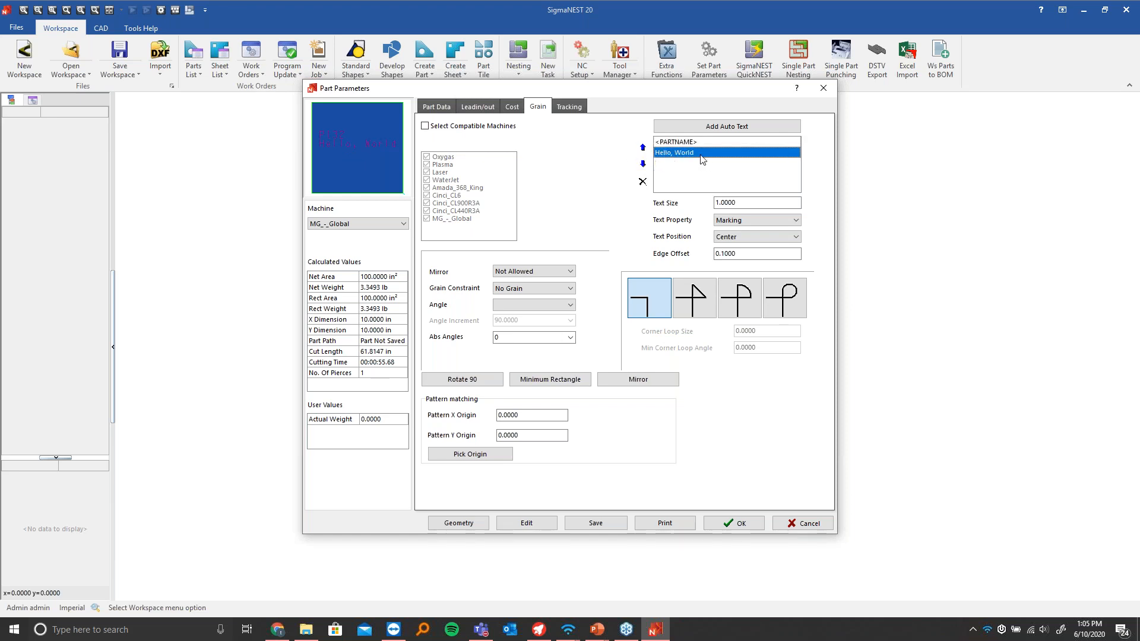
pyautogui.click(642, 182)
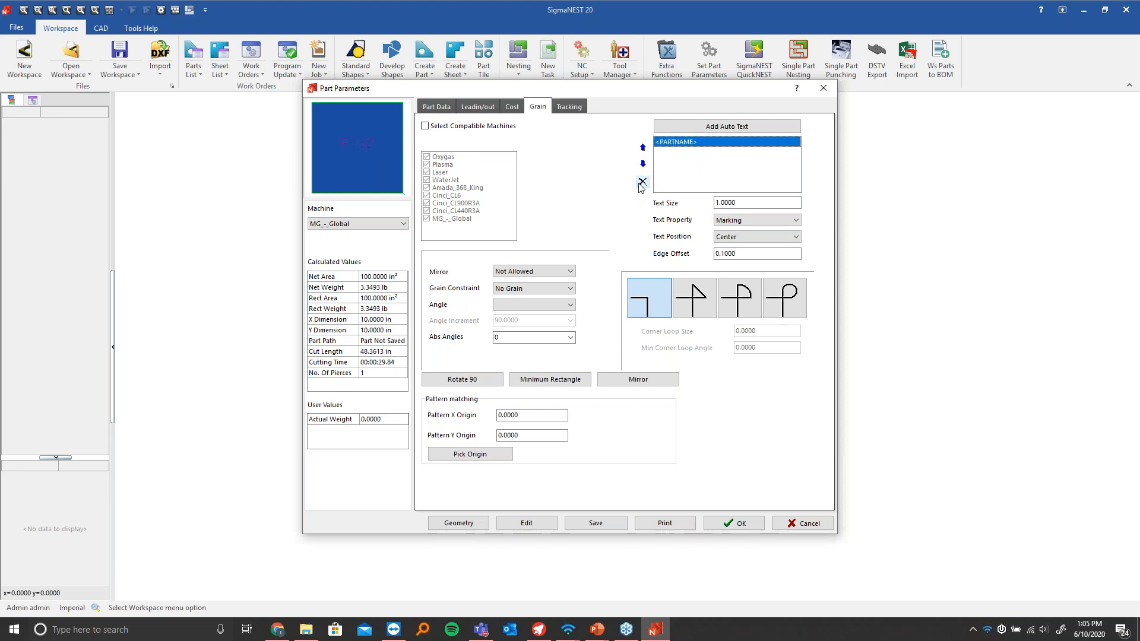
# Examine the text size and the available text property options for the part name marking
pyautogui.click(752, 204)
pyautogui.moveTo(752, 205); pyautogui.dragTo(692, 205)
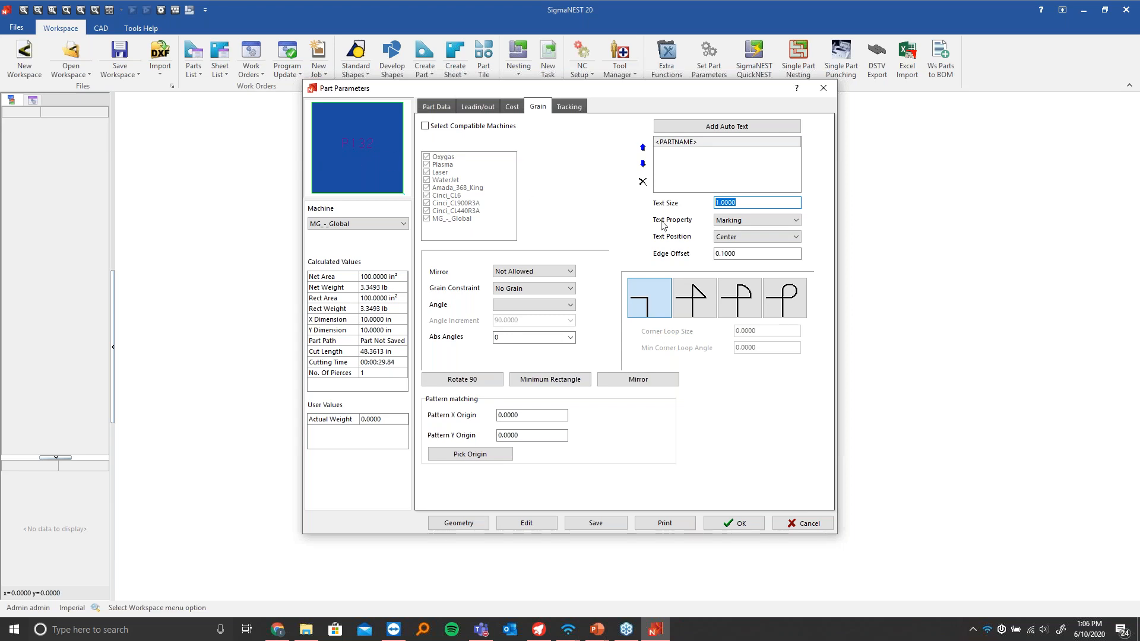
pyautogui.click(737, 221)
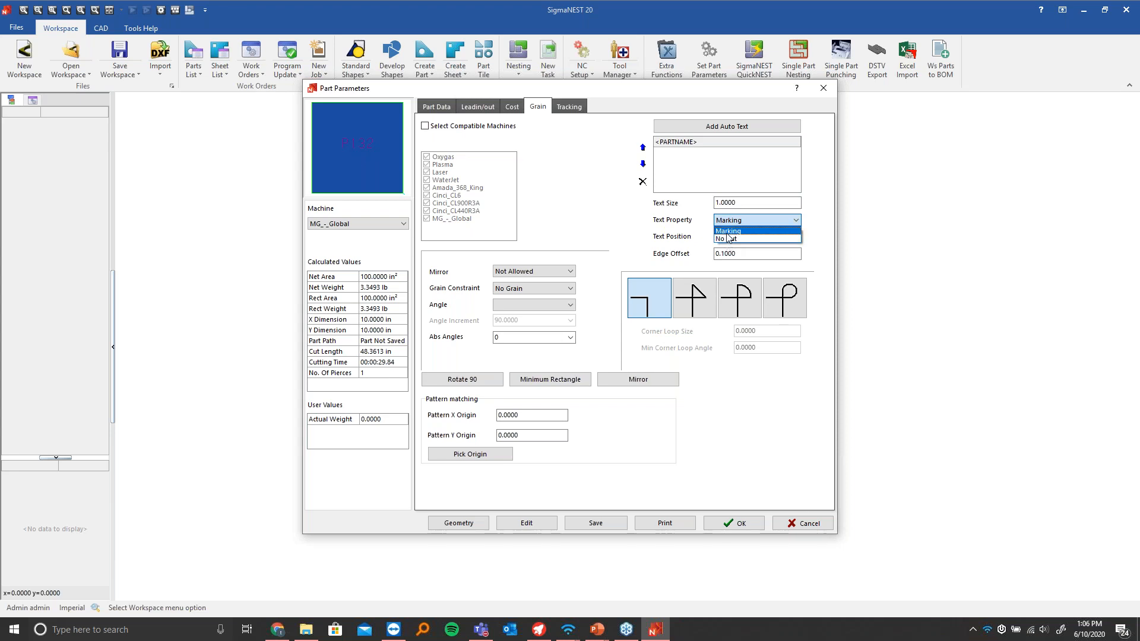
pyautogui.click(646, 230)
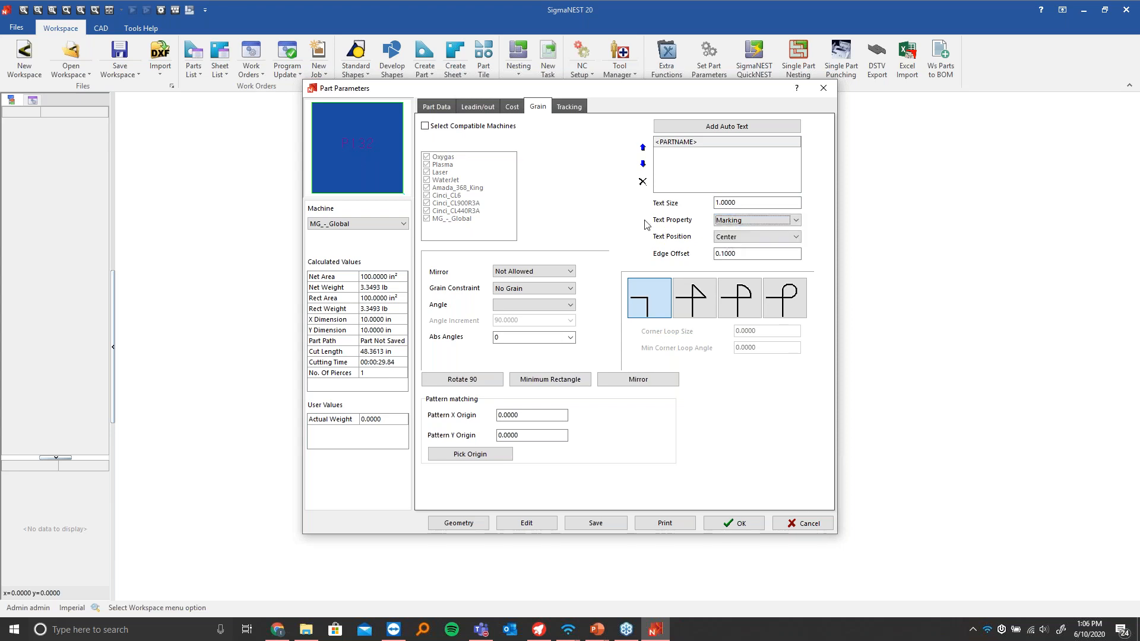
# Try the Right text position for the part name marking and restore it to Center
pyautogui.click(730, 237)
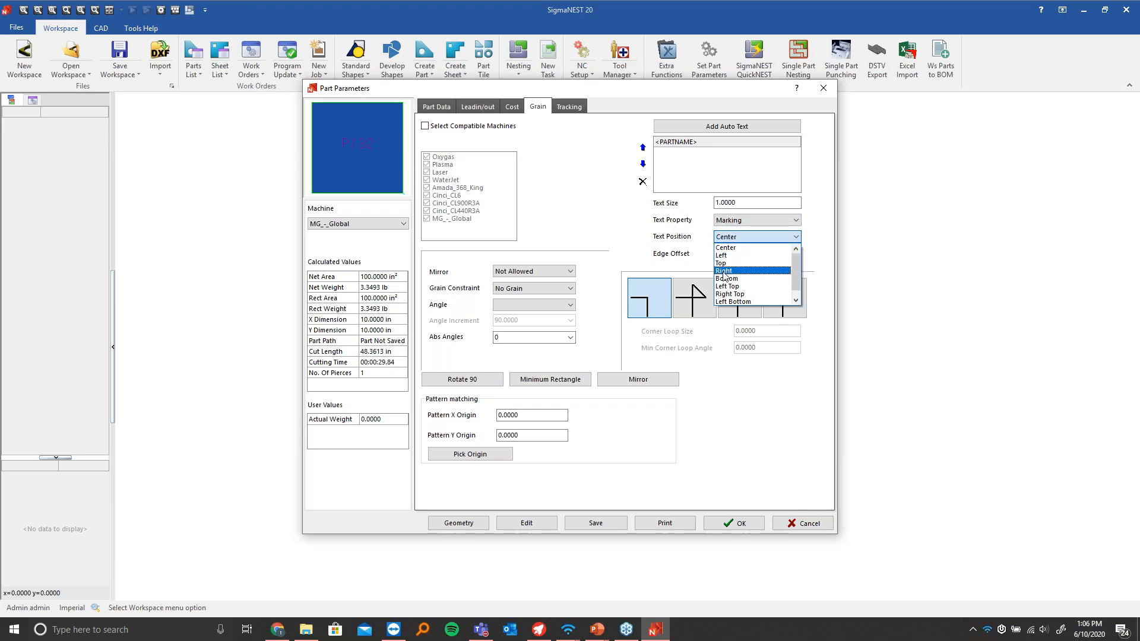
pyautogui.click(724, 272)
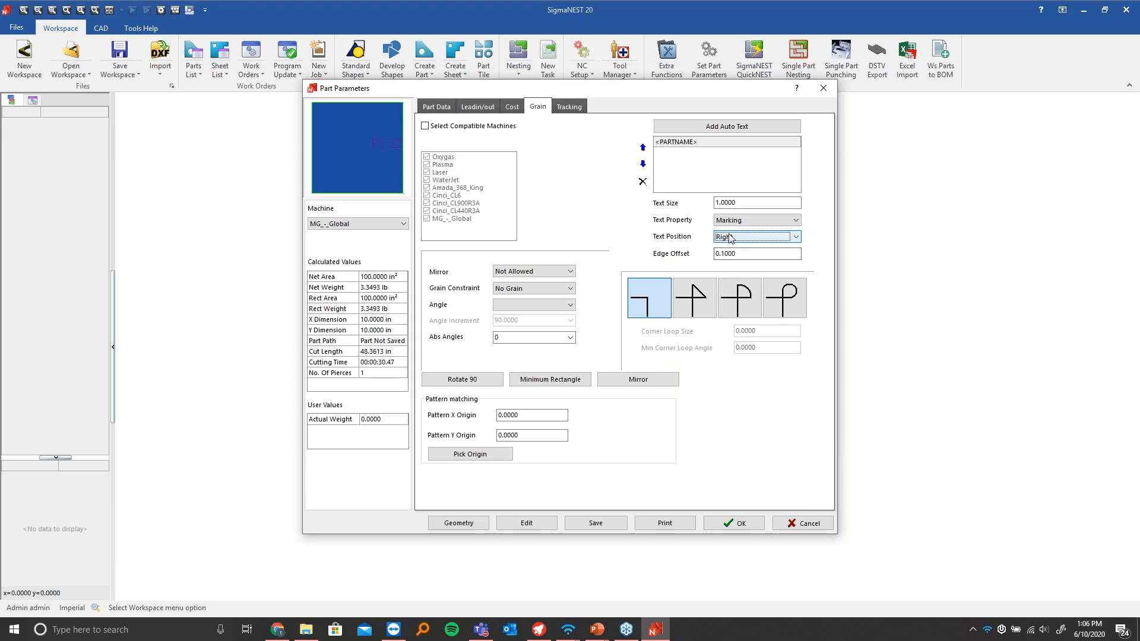
pyautogui.click(729, 239)
pyautogui.click(728, 246)
pyautogui.click(730, 239)
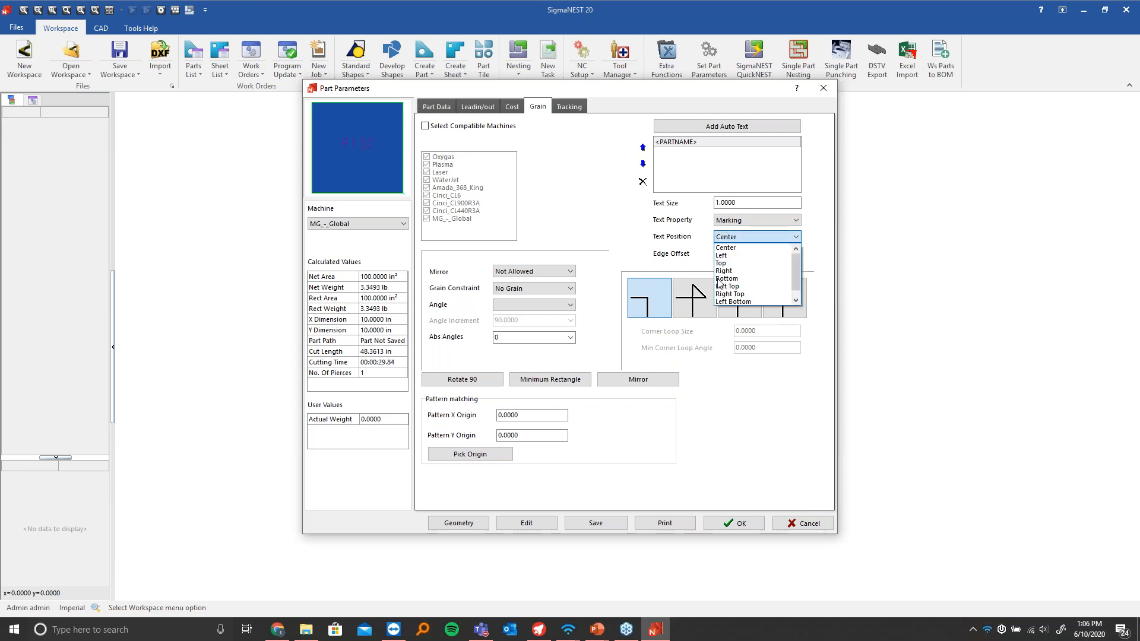
pyautogui.click(640, 253)
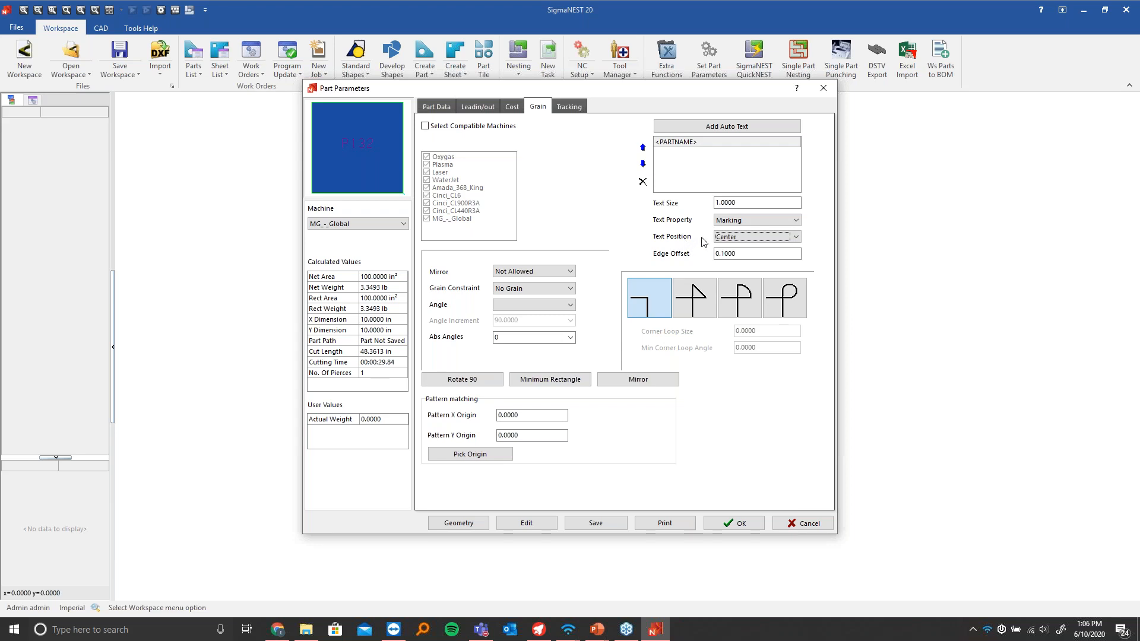
# Accept the part parameters to bring part P132 with its name marking into the workspace
pyautogui.click(740, 523)
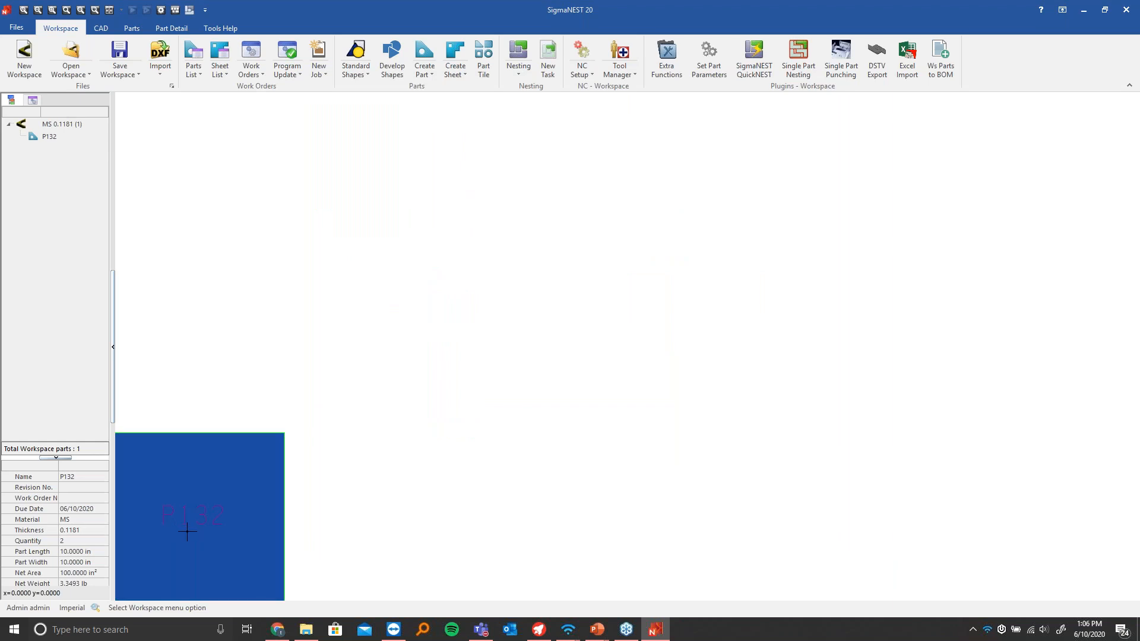
pyautogui.moveTo(187, 532); pyautogui.dragTo(380, 472)
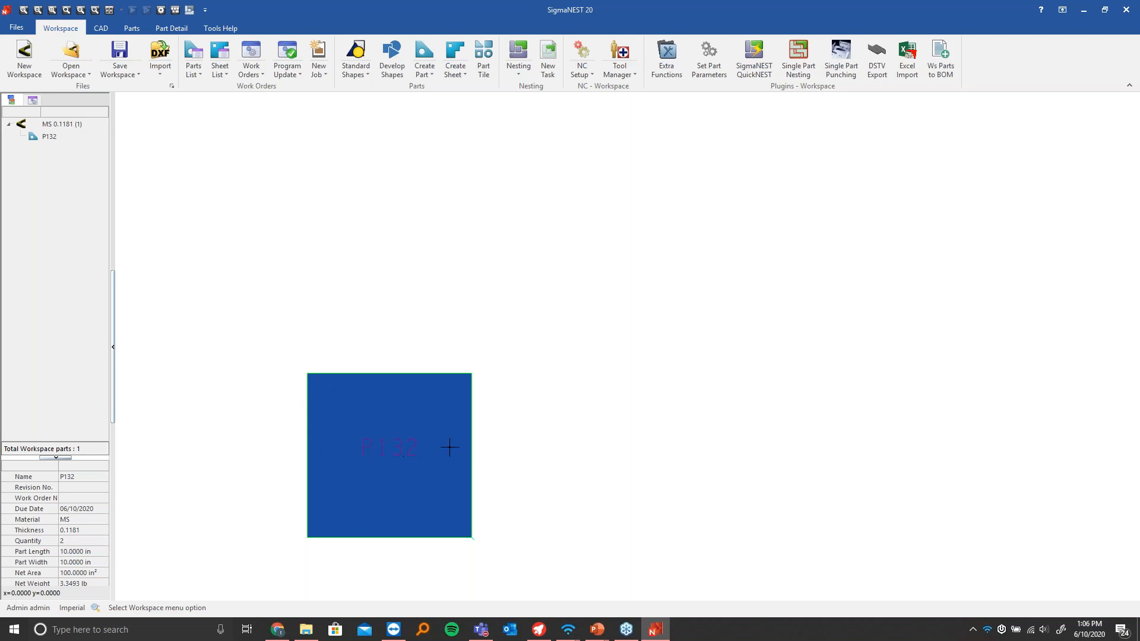
pyautogui.click(1082, 8)
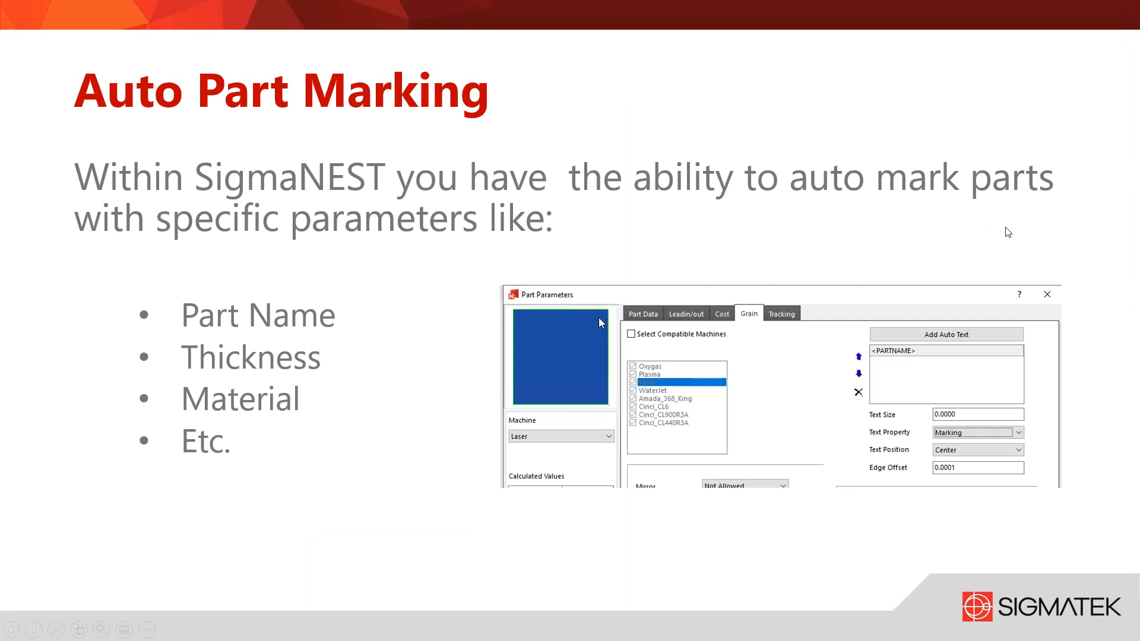
pyautogui.press('Right')
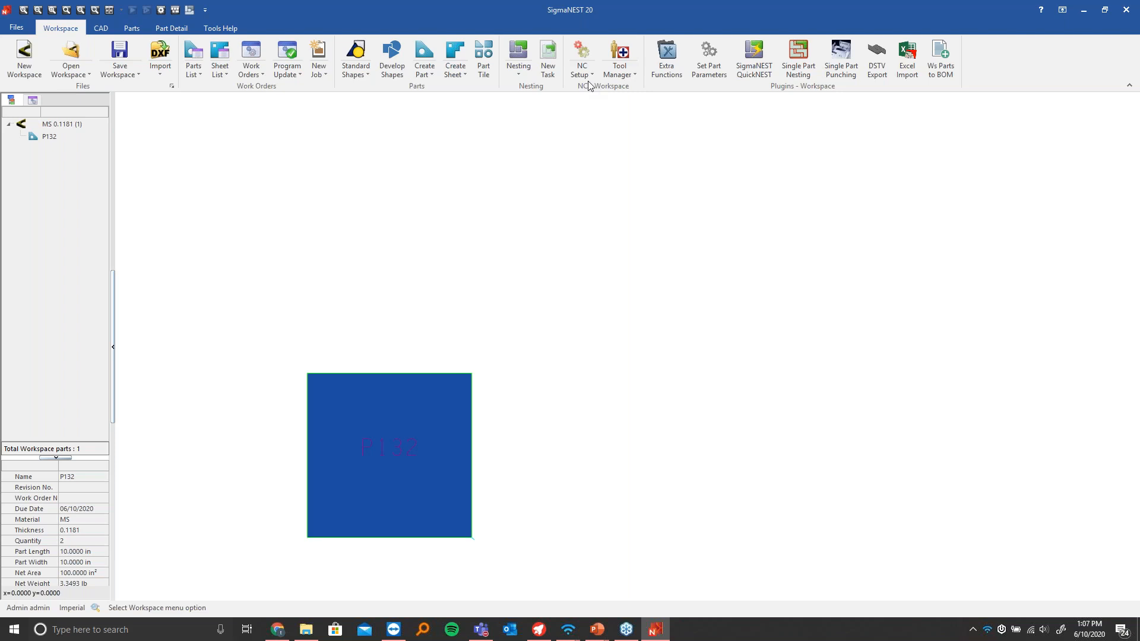
# Create a new nesting task and include part P132 in it
pyautogui.click(549, 51)
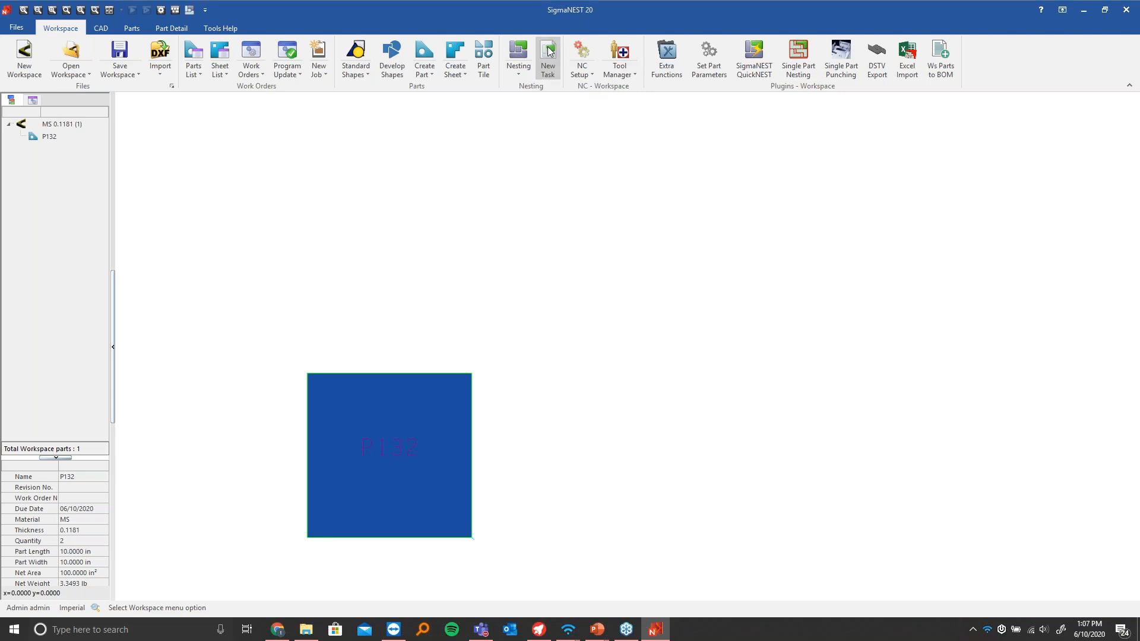
pyautogui.click(458, 159)
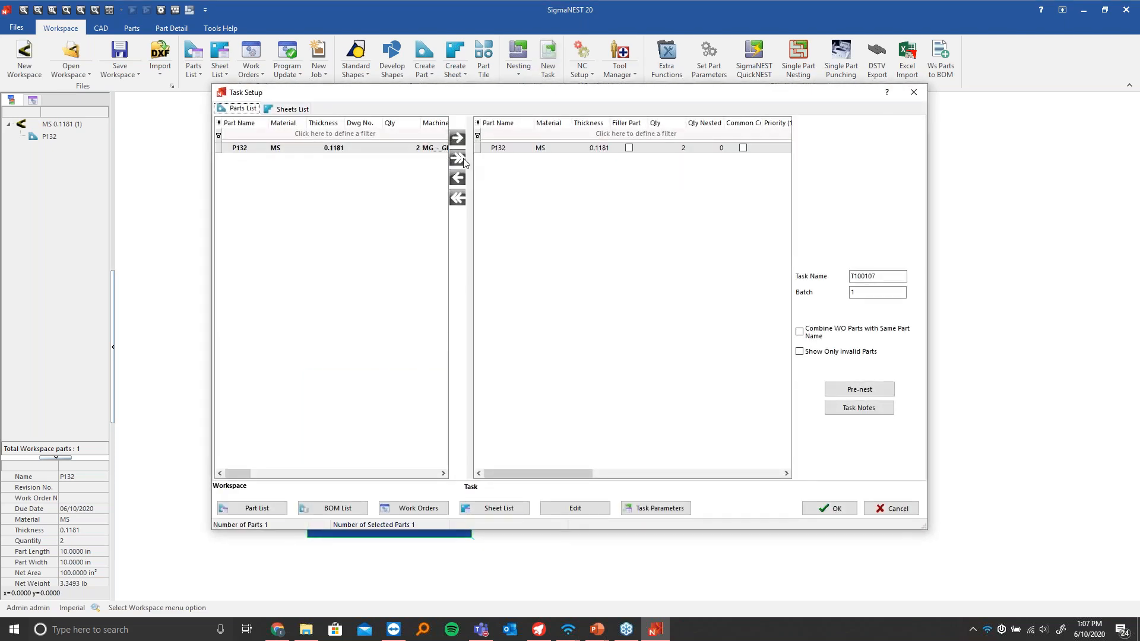
# Review the task parameters and add one new MS stock sheet, 0.1181 thick and 96 by 48 in, to the task
pyautogui.click(287, 108)
pyautogui.click(636, 510)
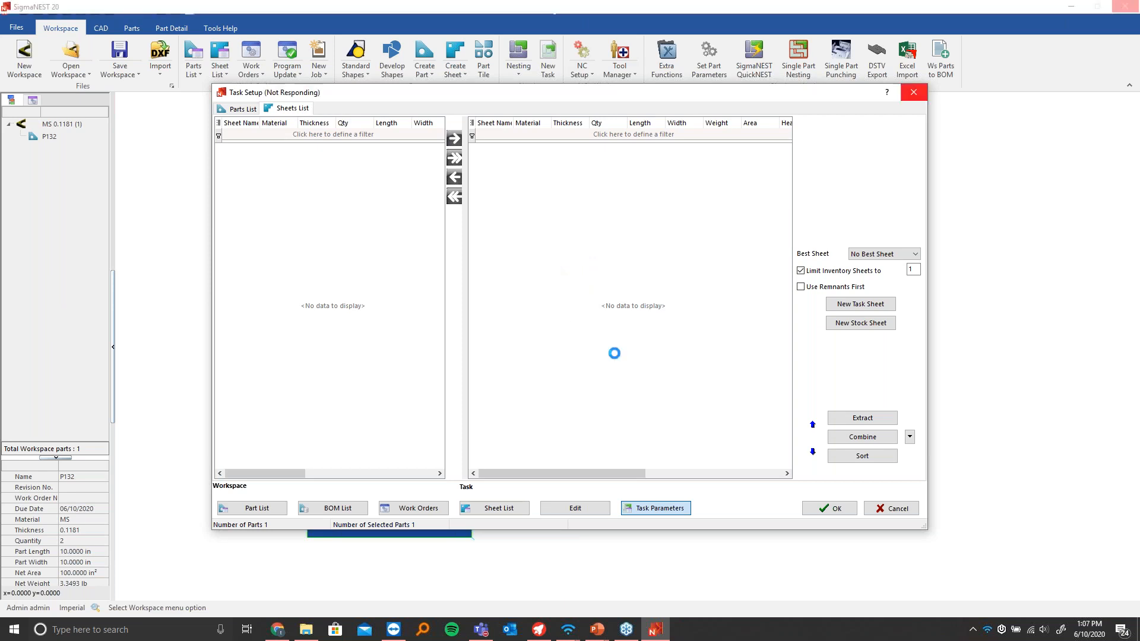
pyautogui.click(654, 509)
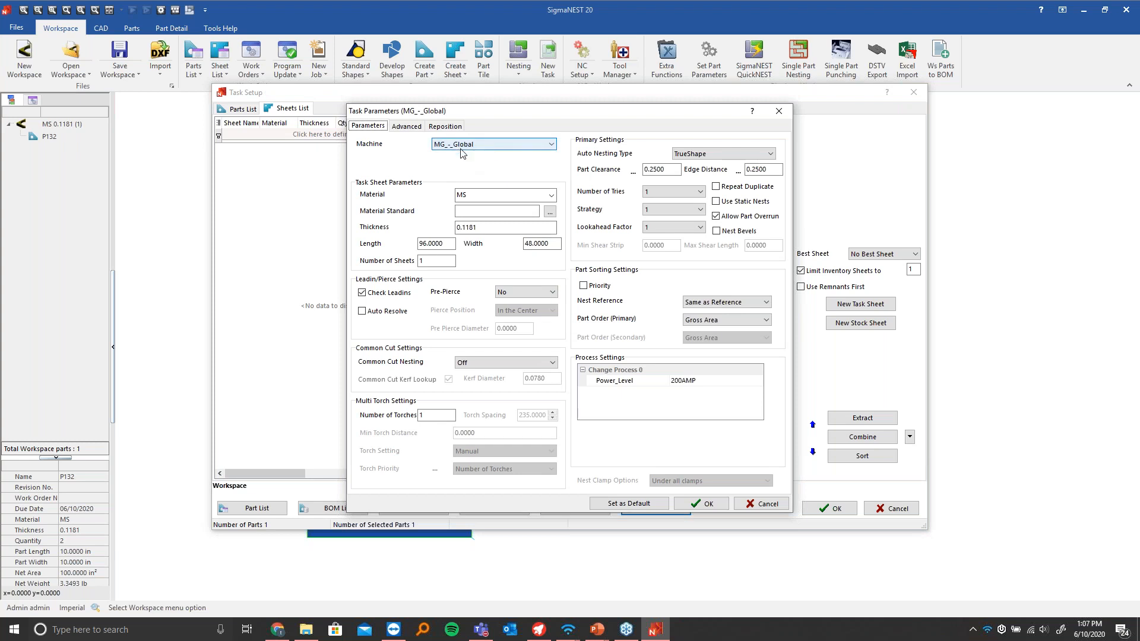
pyautogui.click(777, 112)
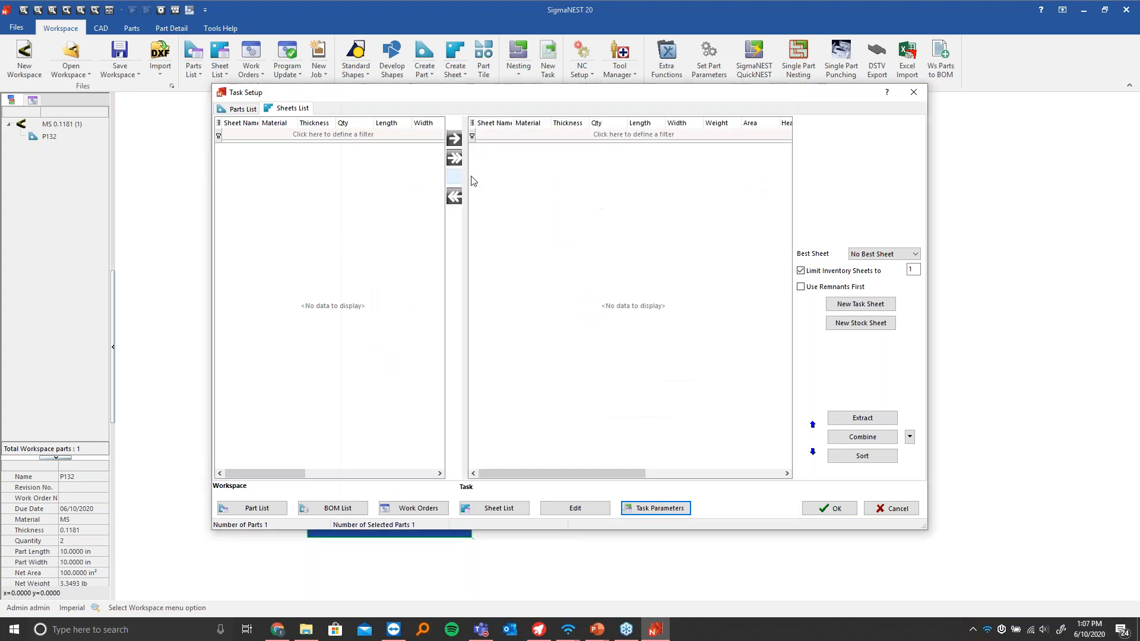
pyautogui.click(861, 324)
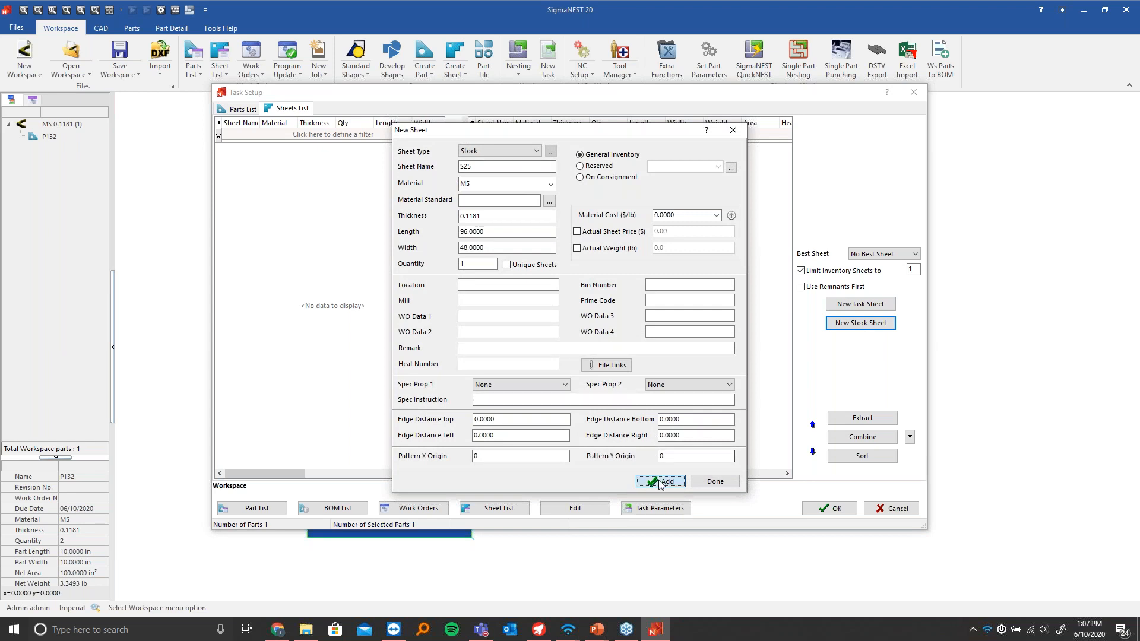
pyautogui.click(707, 486)
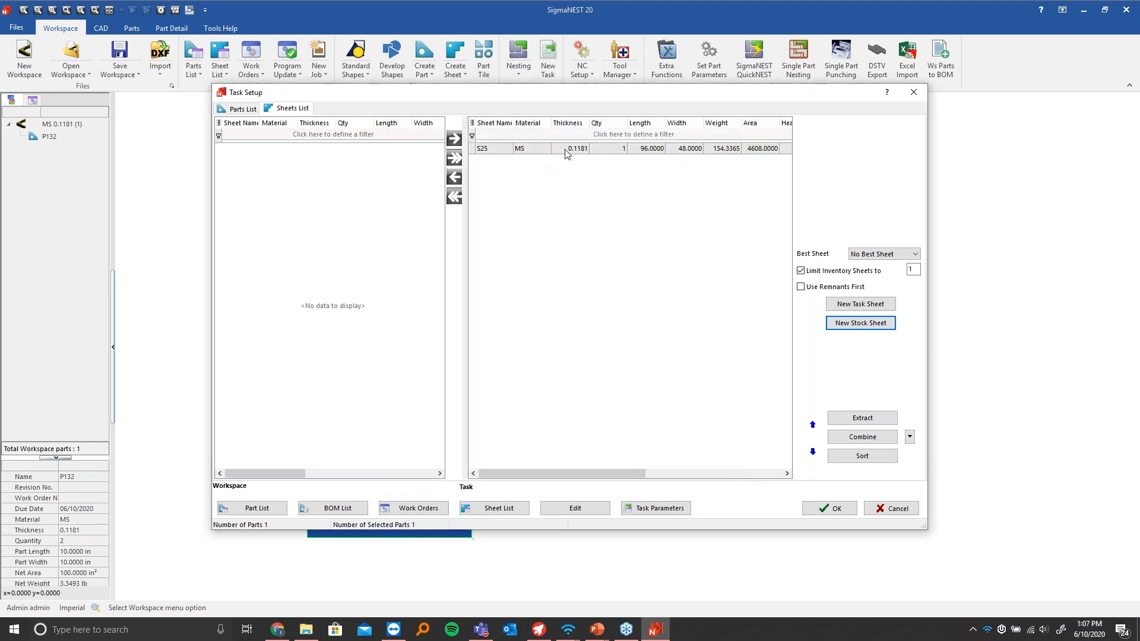
# Accept the task setup and automatically nest both P132 parts on the stock sheet
pyautogui.click(843, 515)
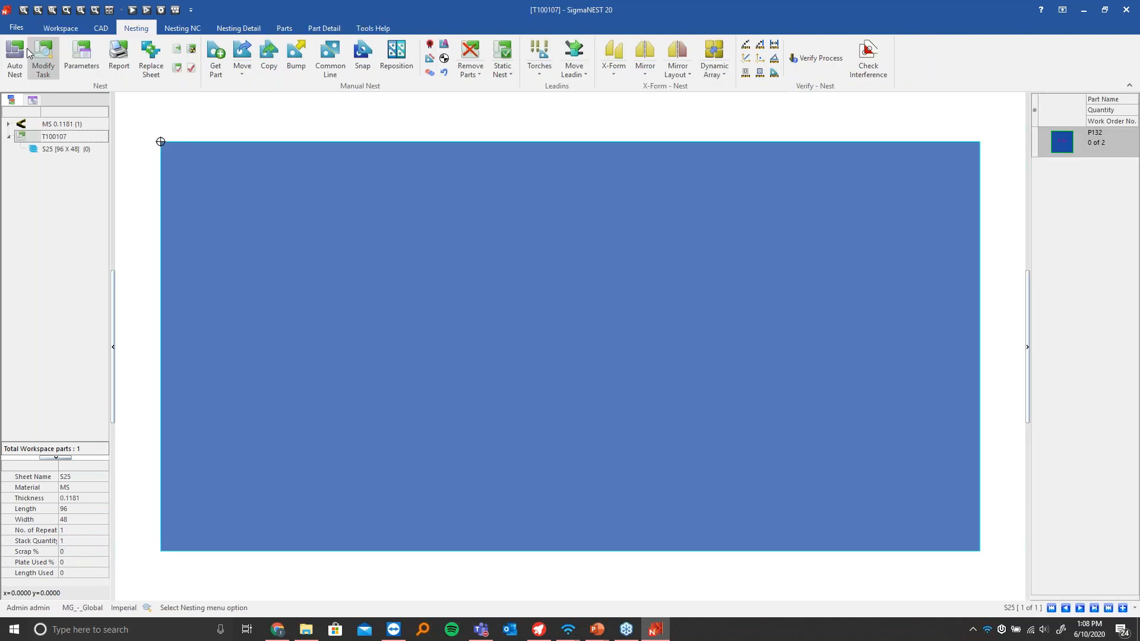
pyautogui.click(28, 53)
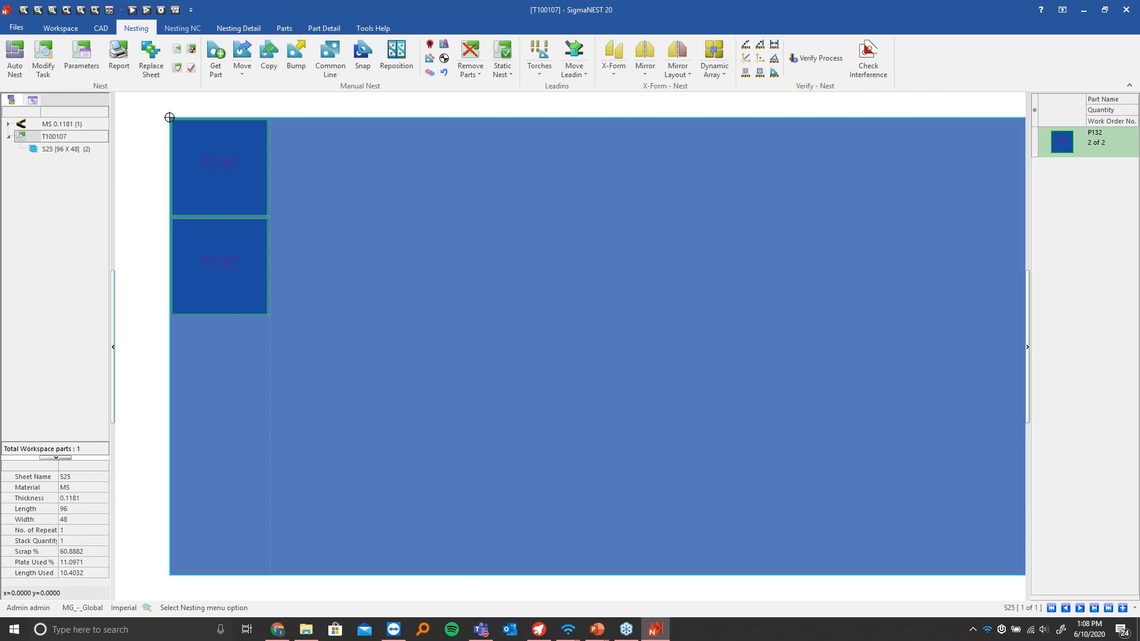
# Start Auto NC for the nest and go to the Remnant Marking settings under Crop Sheet
pyautogui.click(182, 28)
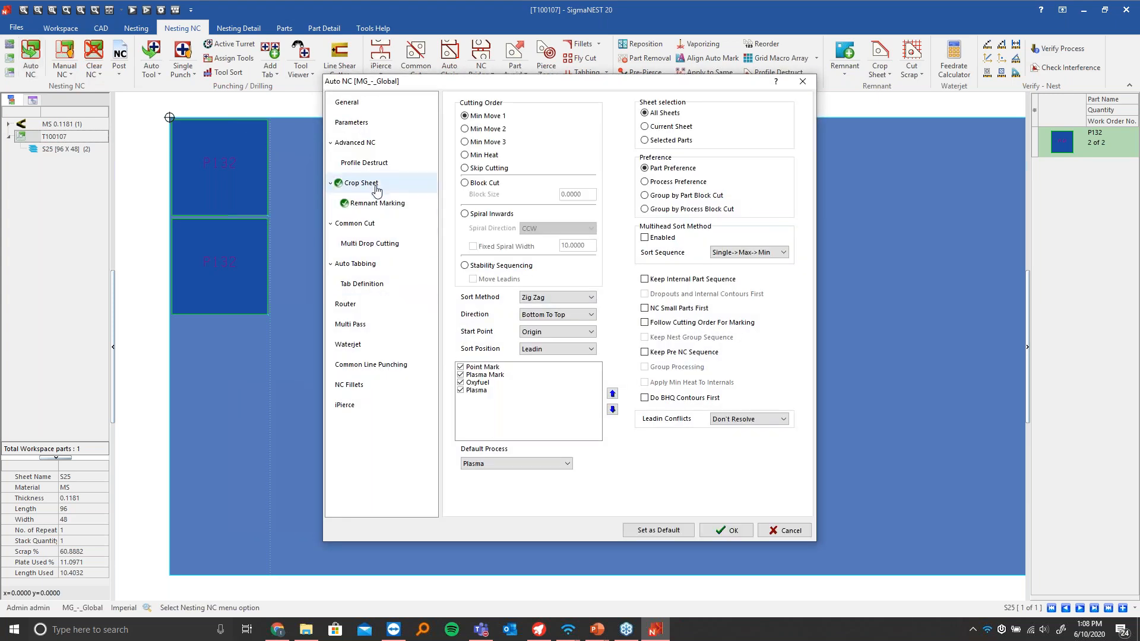
pyautogui.click(376, 189)
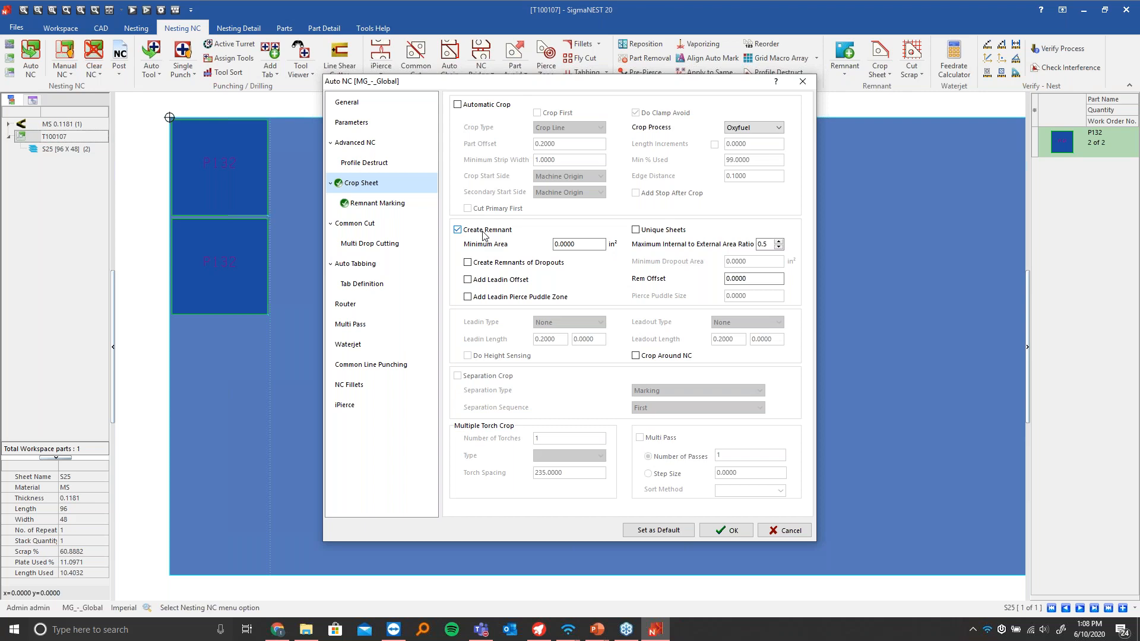
pyautogui.click(401, 208)
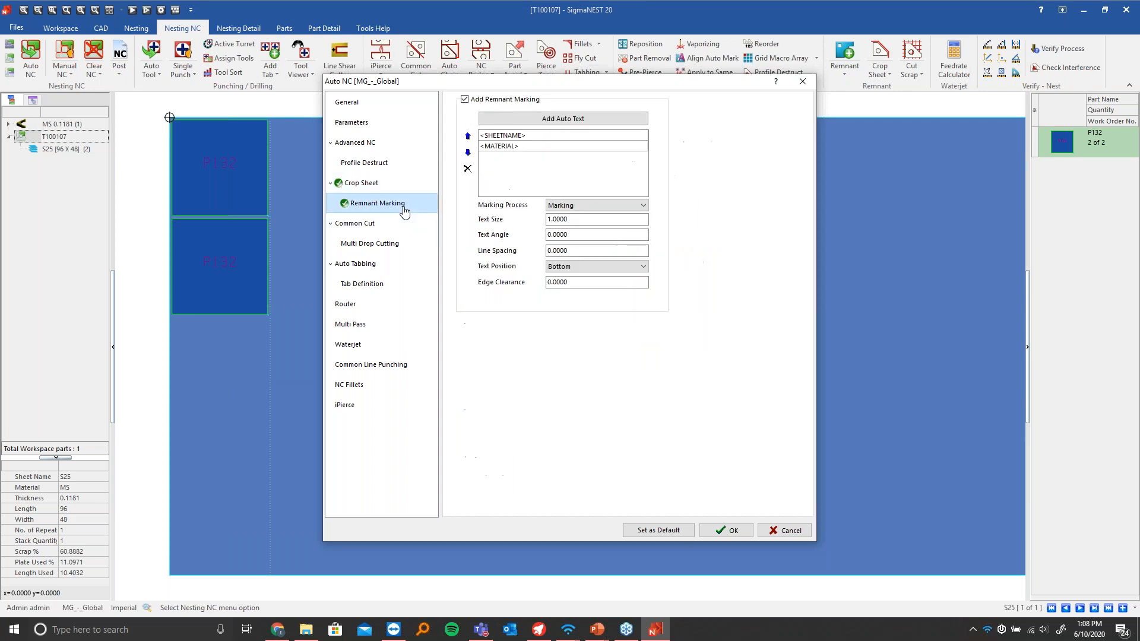
# Examine the remnant marking's auto text fields, marking process choices, text size, text angle and line spacing
pyautogui.click(505, 137)
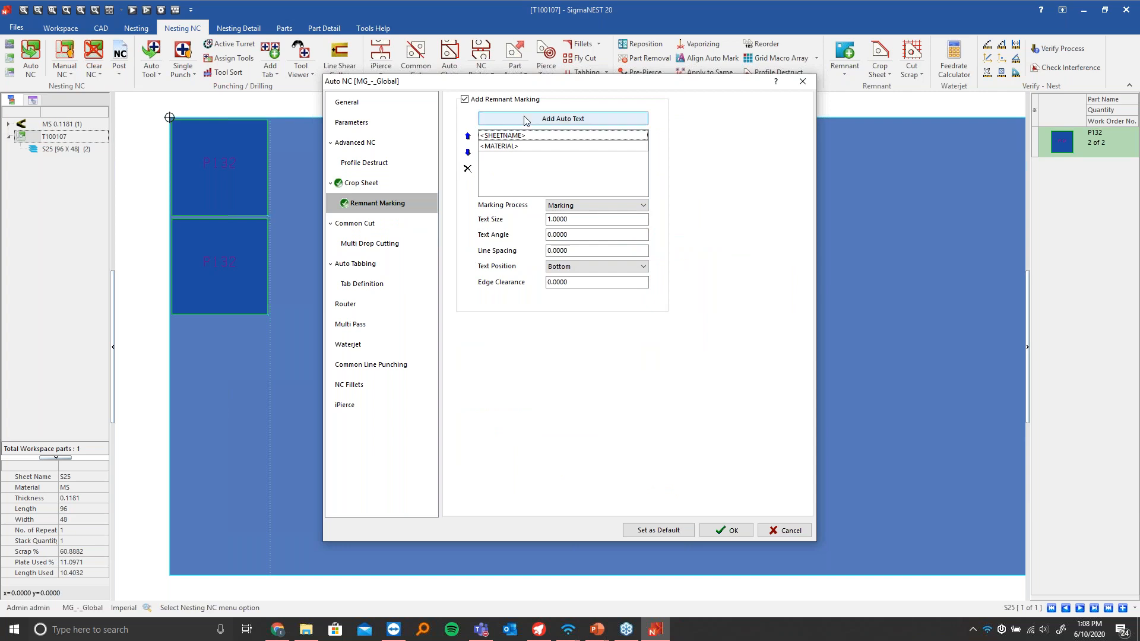
pyautogui.click(525, 121)
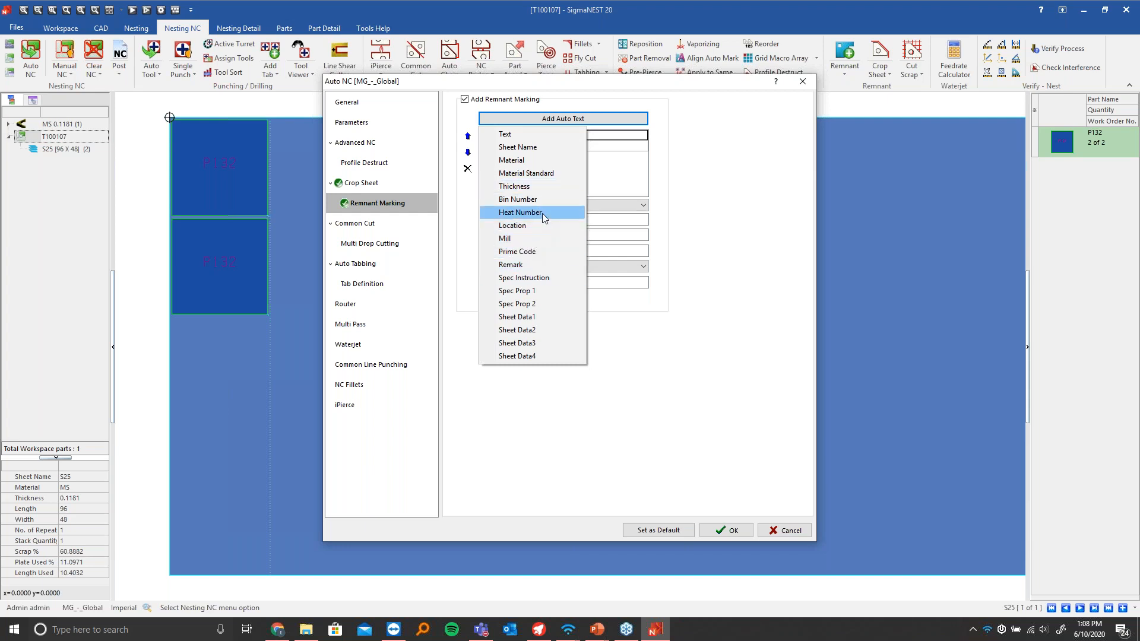
pyautogui.click(469, 191)
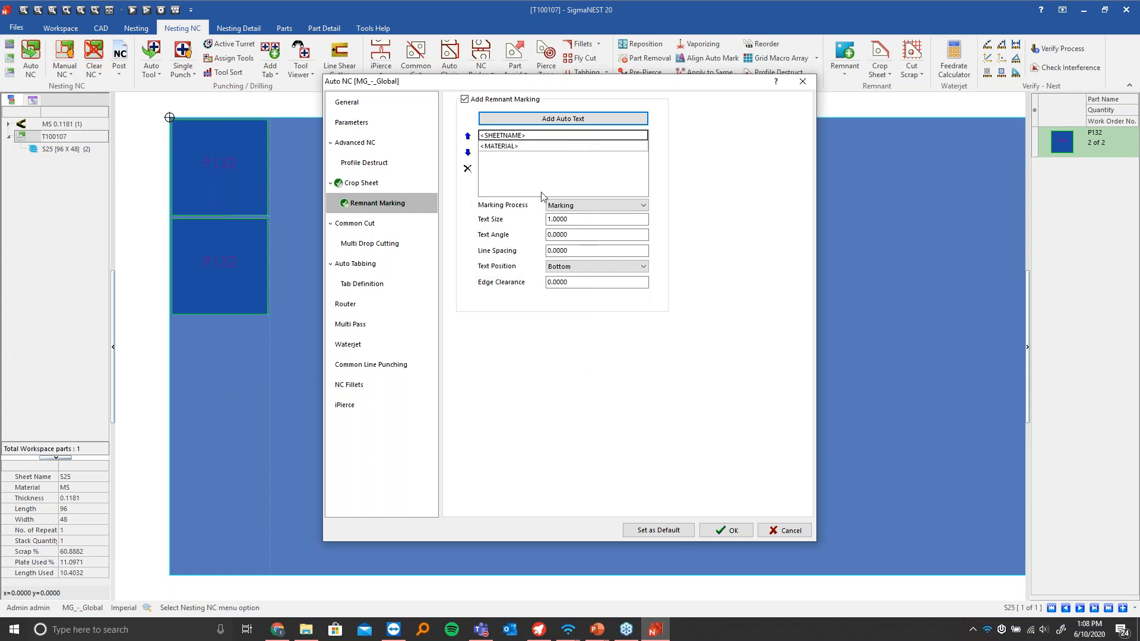
pyautogui.click(562, 208)
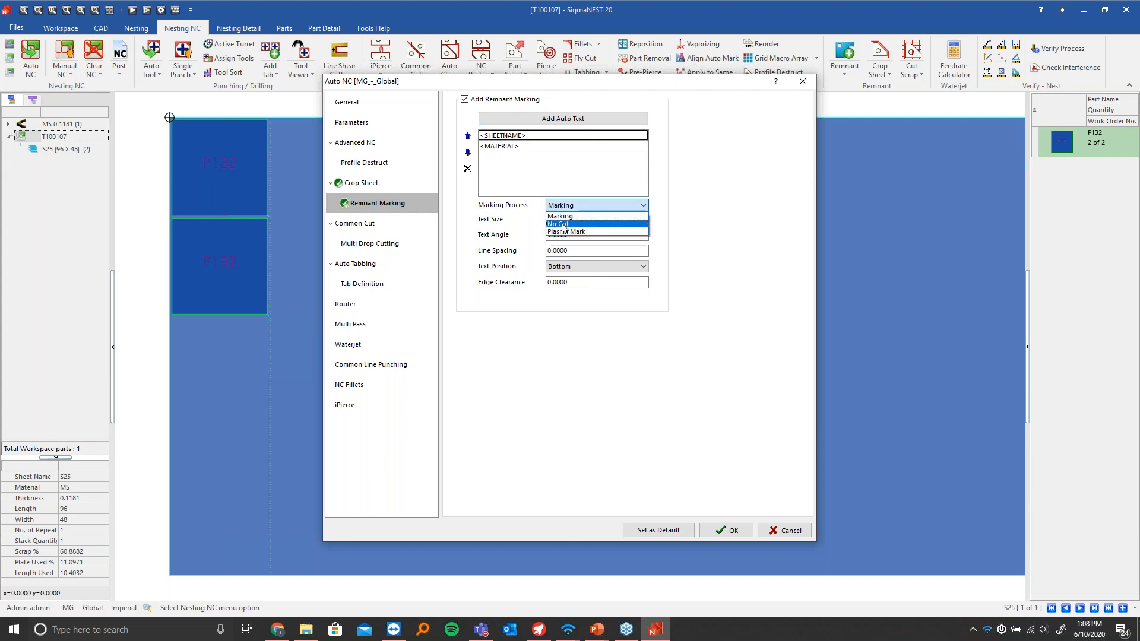
pyautogui.click(684, 226)
pyautogui.moveTo(587, 220); pyautogui.dragTo(529, 230)
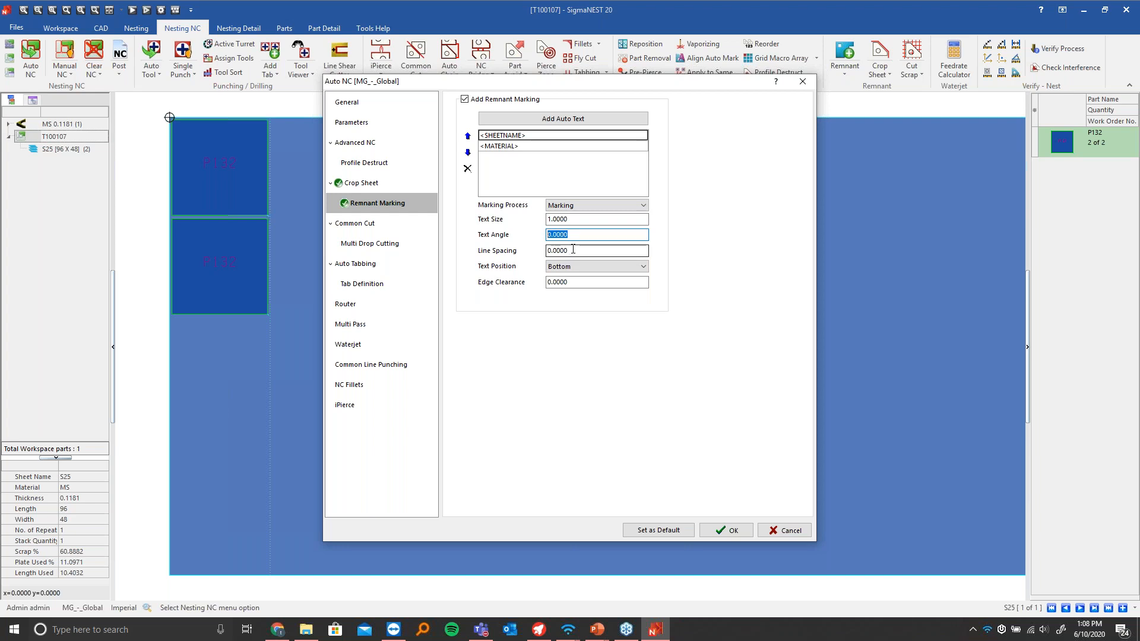
pyautogui.moveTo(574, 249); pyautogui.dragTo(548, 248)
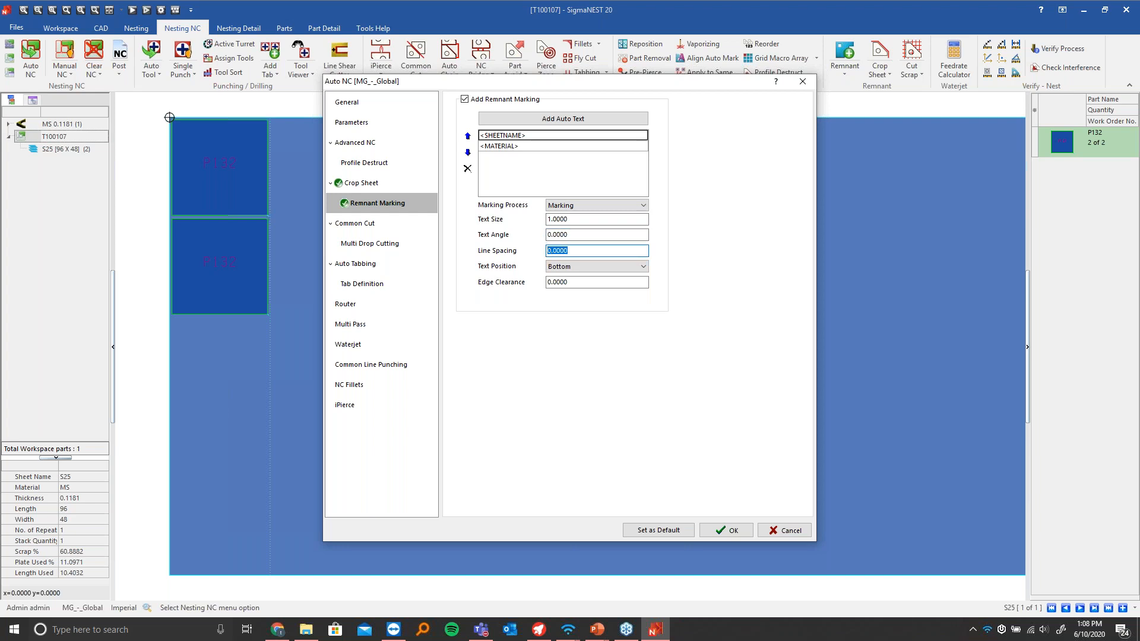
# Set the remnant marking's text position to Right and apply Auto NC to the nest
pyautogui.click(563, 271)
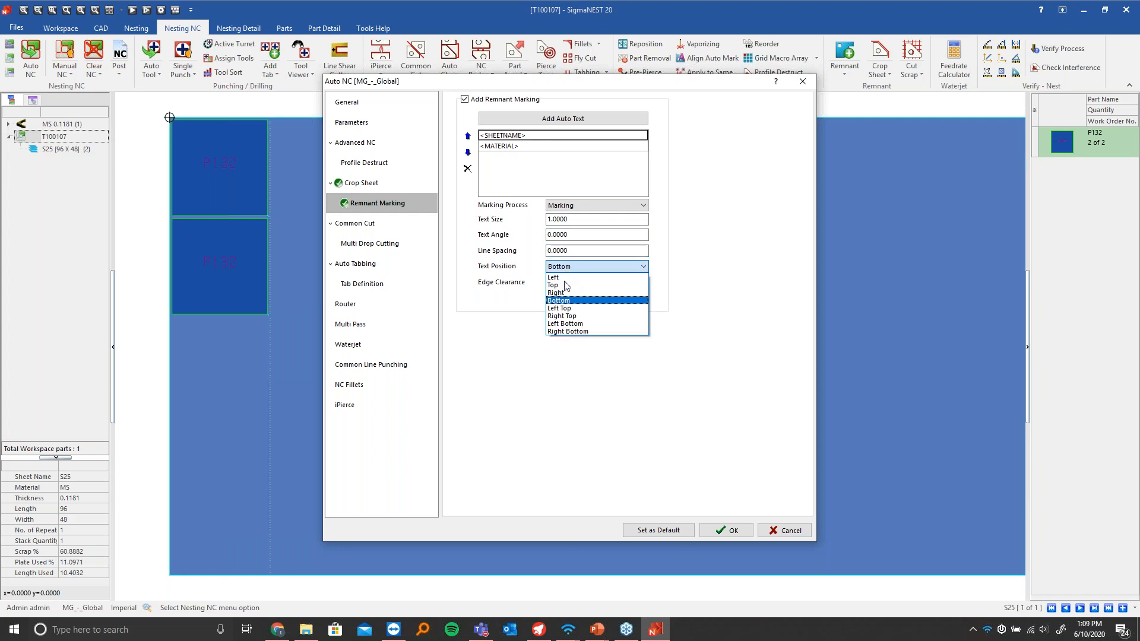
pyautogui.click(565, 293)
pyautogui.press('Tab')
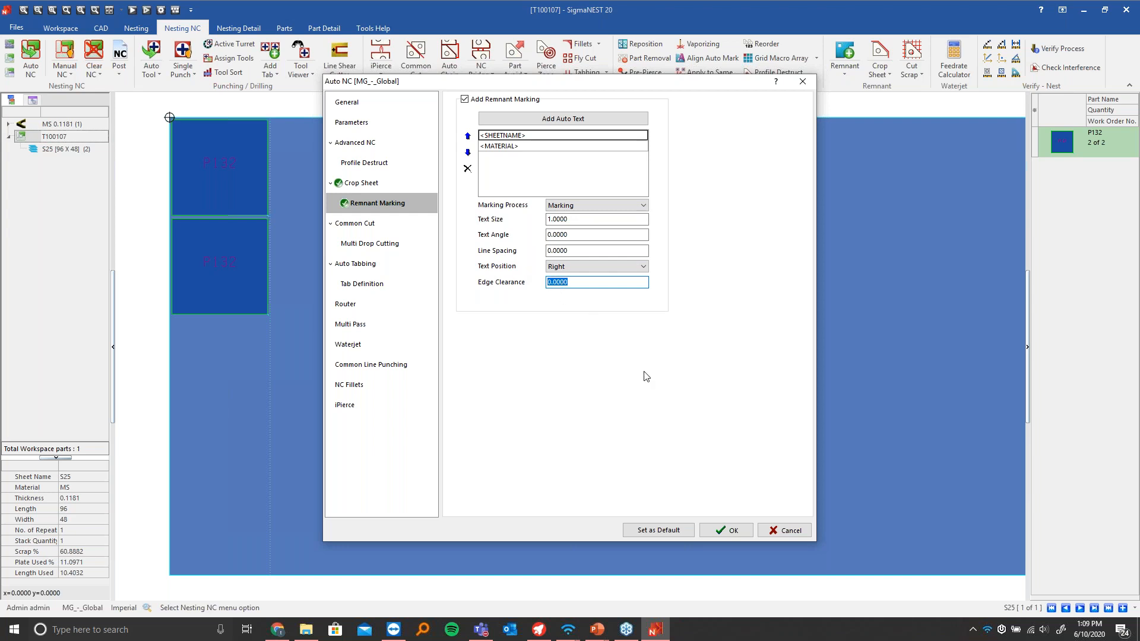
pyautogui.click(720, 530)
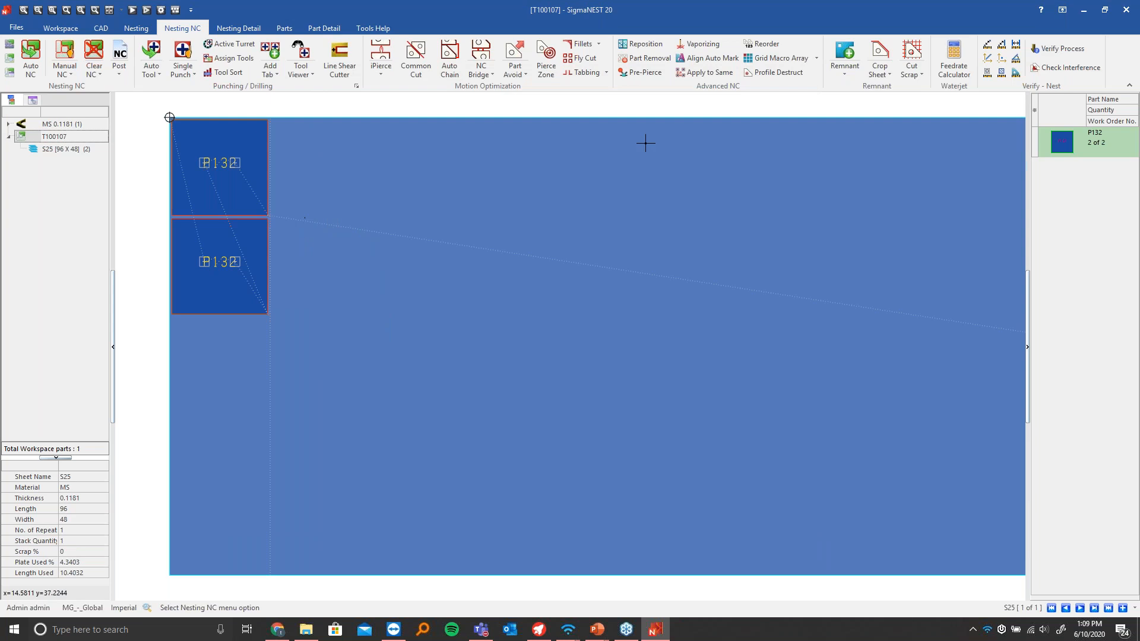
# Inspect the sheet name and material marking at the right edge of the nested sheet
pyautogui.scroll(-2, 894, 270)
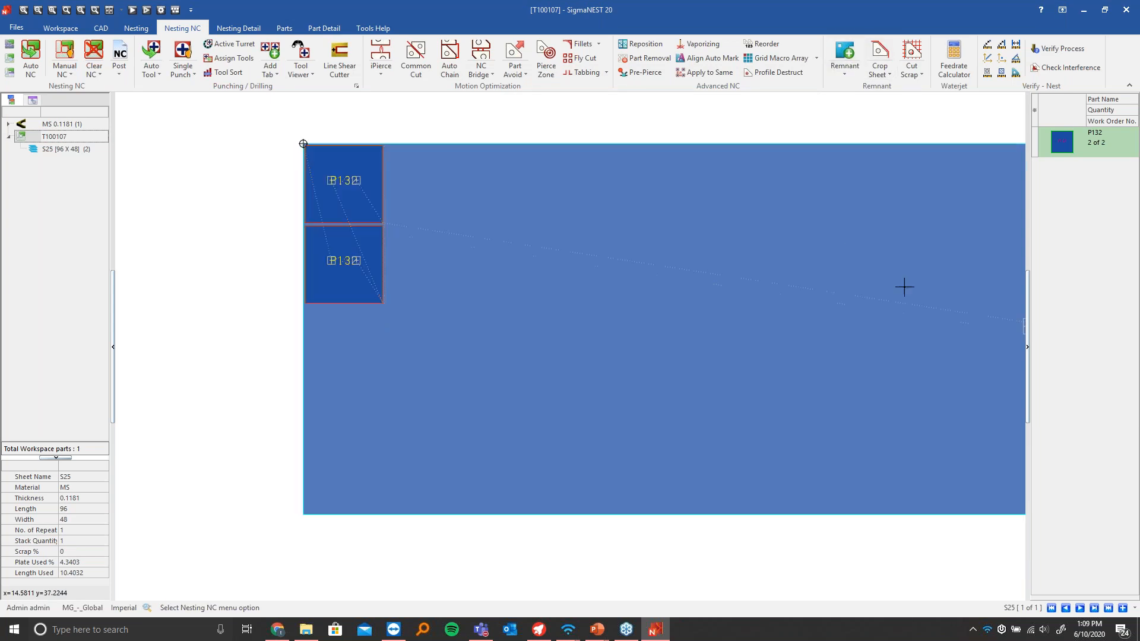
pyautogui.moveTo(879, 378); pyautogui.dragTo(698, 375, button='middle')
pyautogui.scroll(1, 855, 321)
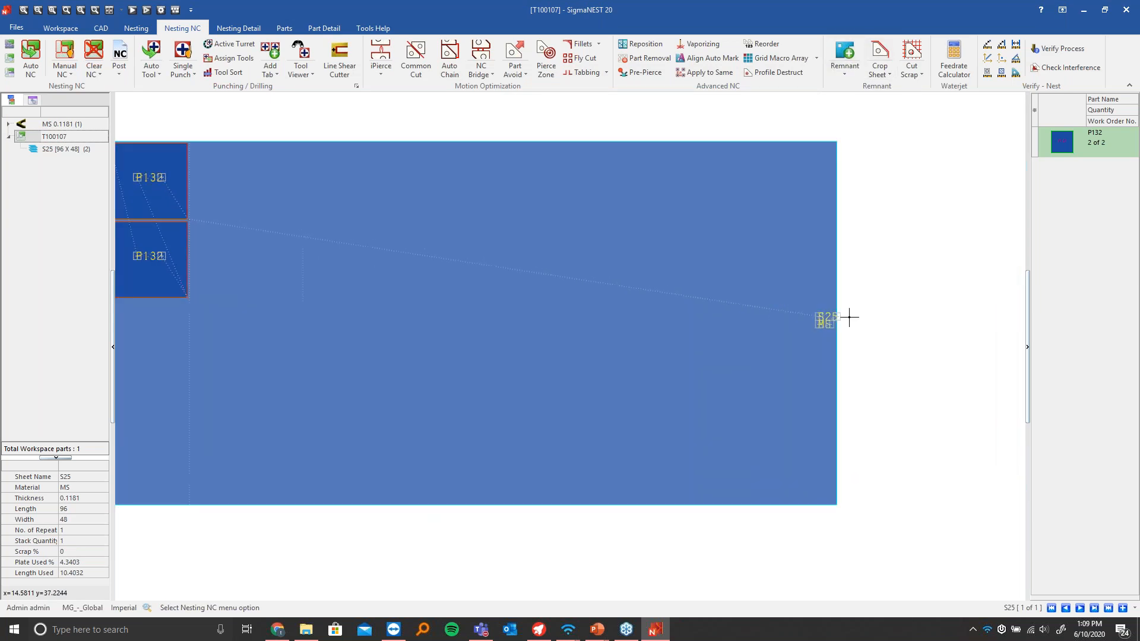
pyautogui.scroll(2, 833, 325)
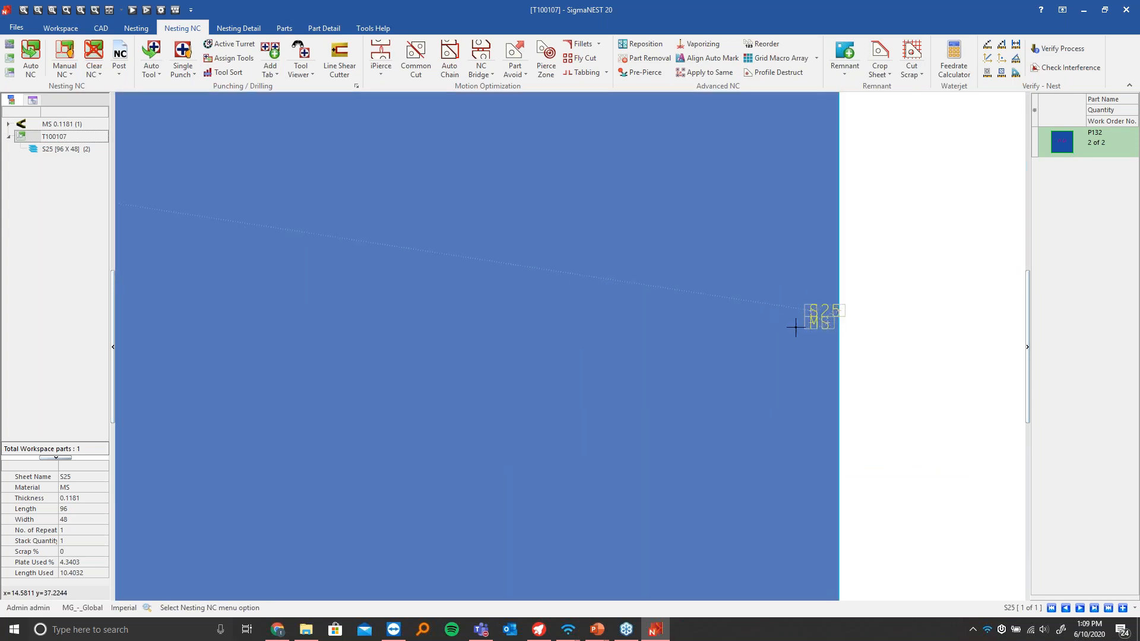
pyautogui.scroll(-3, 764, 326)
pyautogui.moveTo(710, 323); pyautogui.dragTo(739, 317, button='middle')
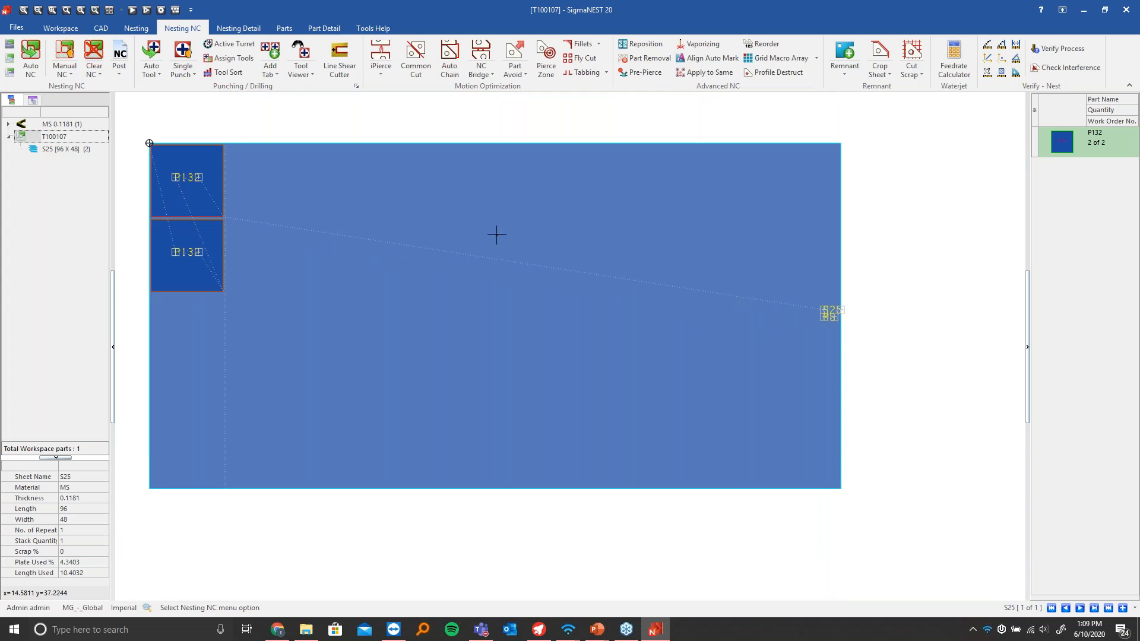
pyautogui.click(1084, 9)
pyautogui.click(726, 342)
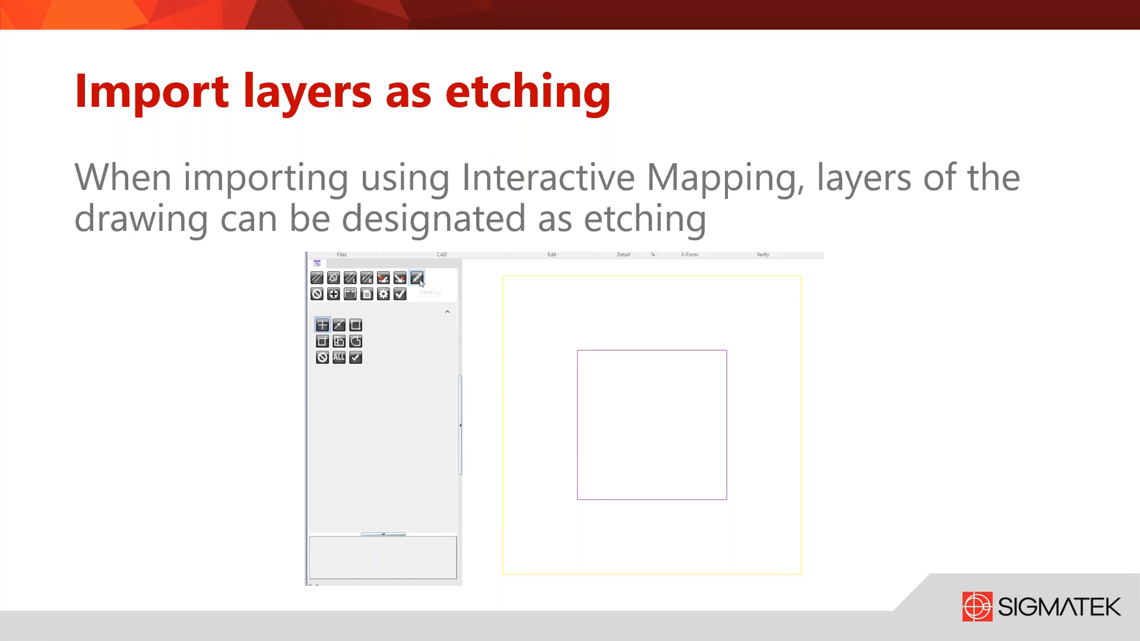
pyautogui.hotkey('alt', 'Tab')
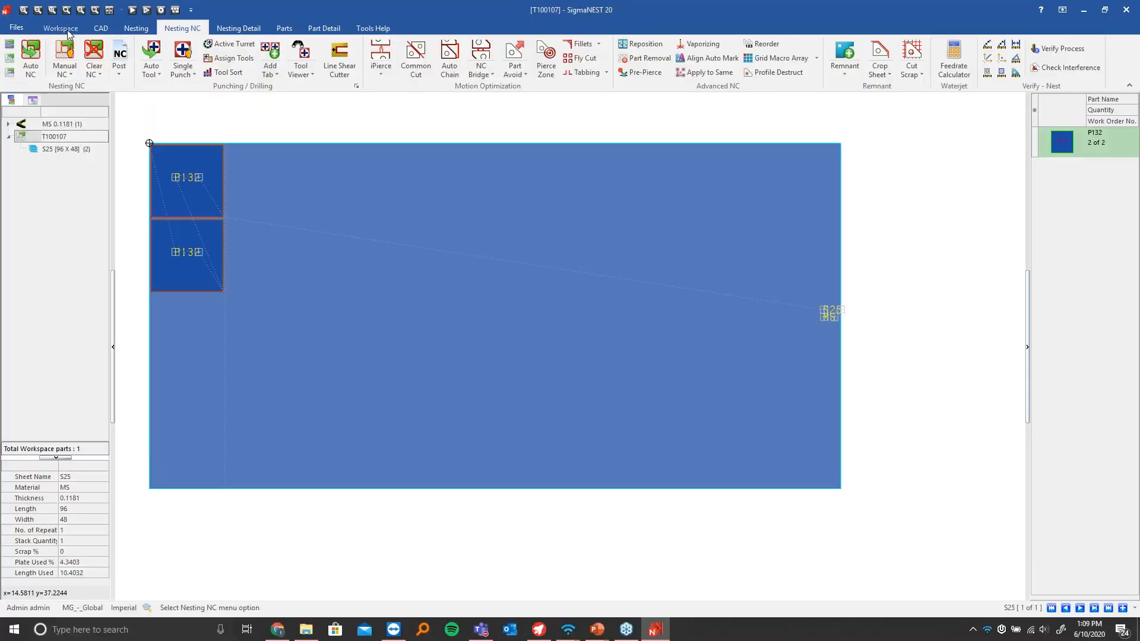
# Import the file InteractiveMapping.dxf into the workspace using Interactive Mapping
pyautogui.click(67, 29)
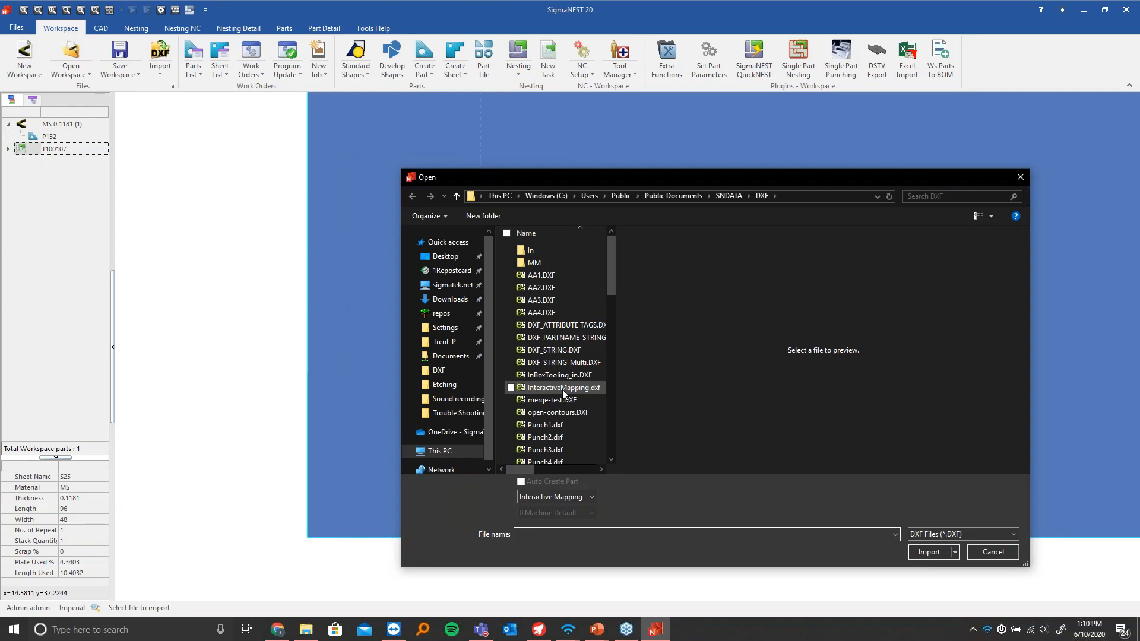
pyautogui.click(562, 387)
pyautogui.click(930, 553)
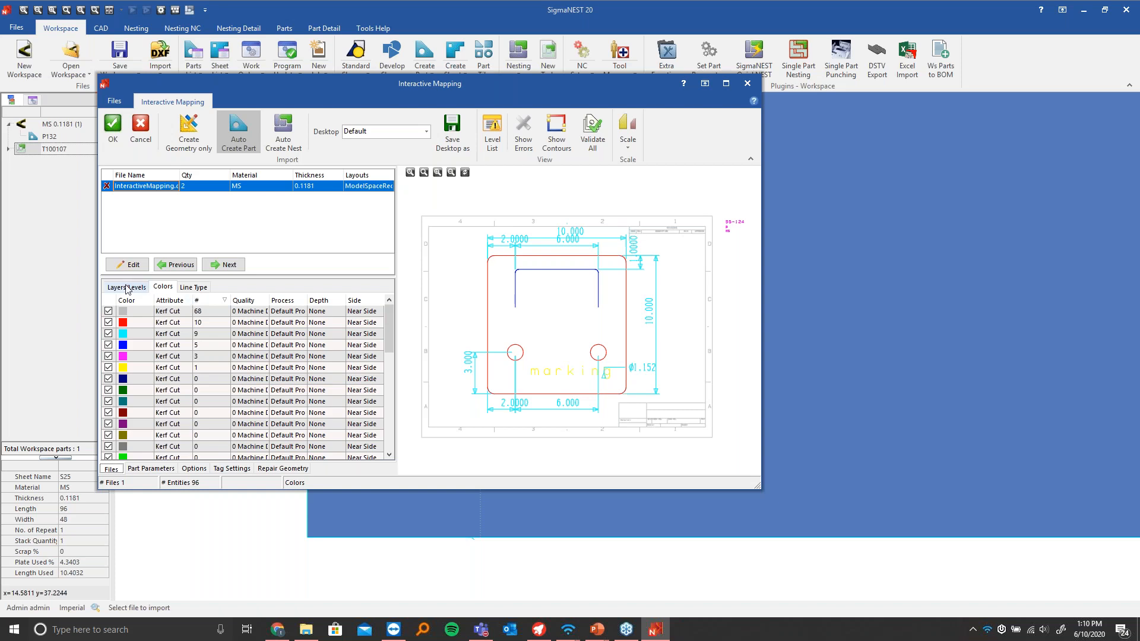
# Exclude the DIM, TITLE_BLOCK and TAGS layers from the imported drawing
pyautogui.click(126, 288)
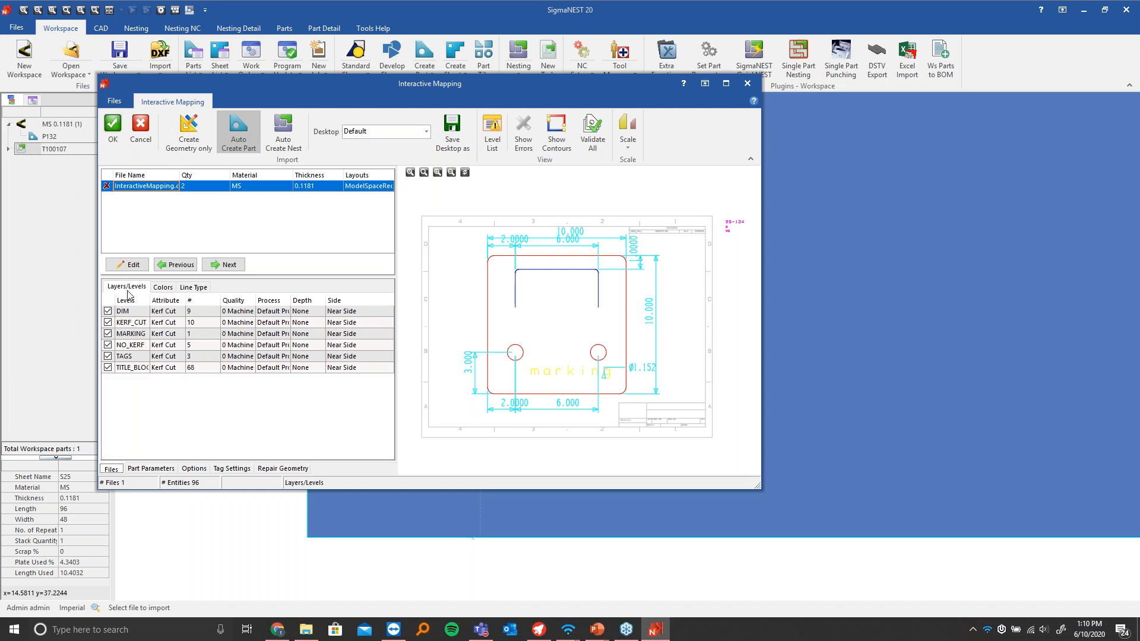
pyautogui.click(107, 311)
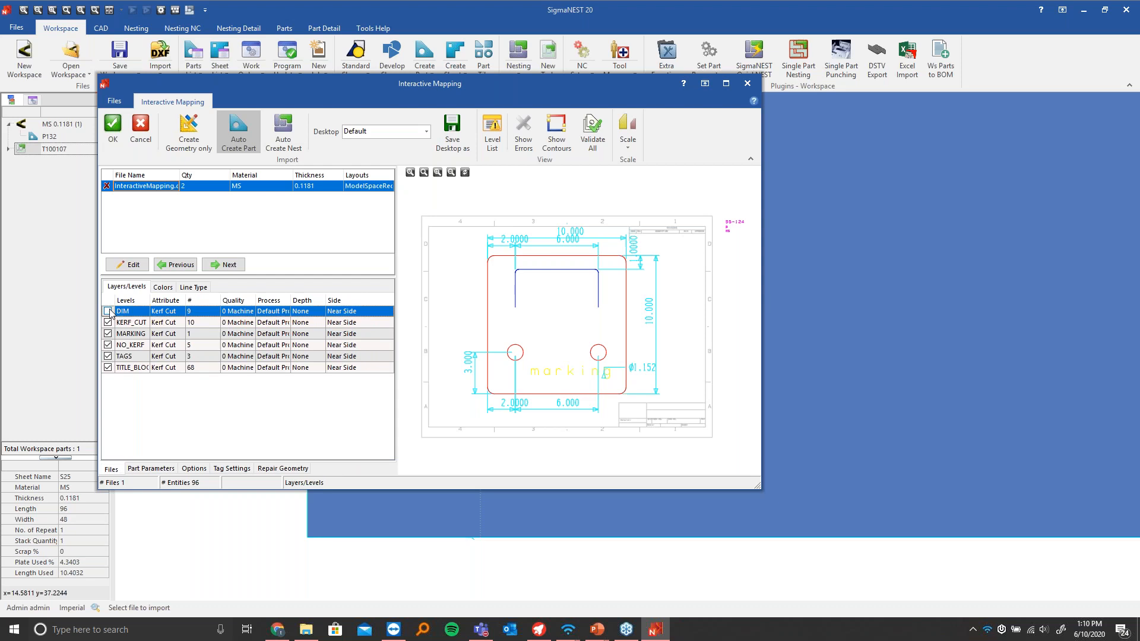
pyautogui.click(107, 368)
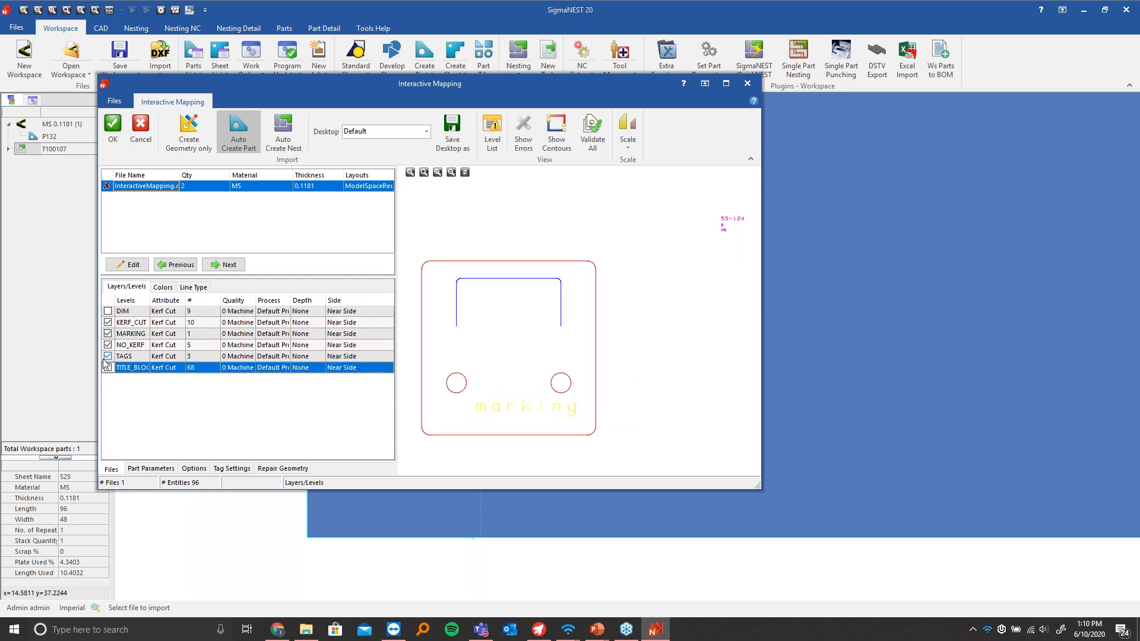
pyautogui.click(107, 357)
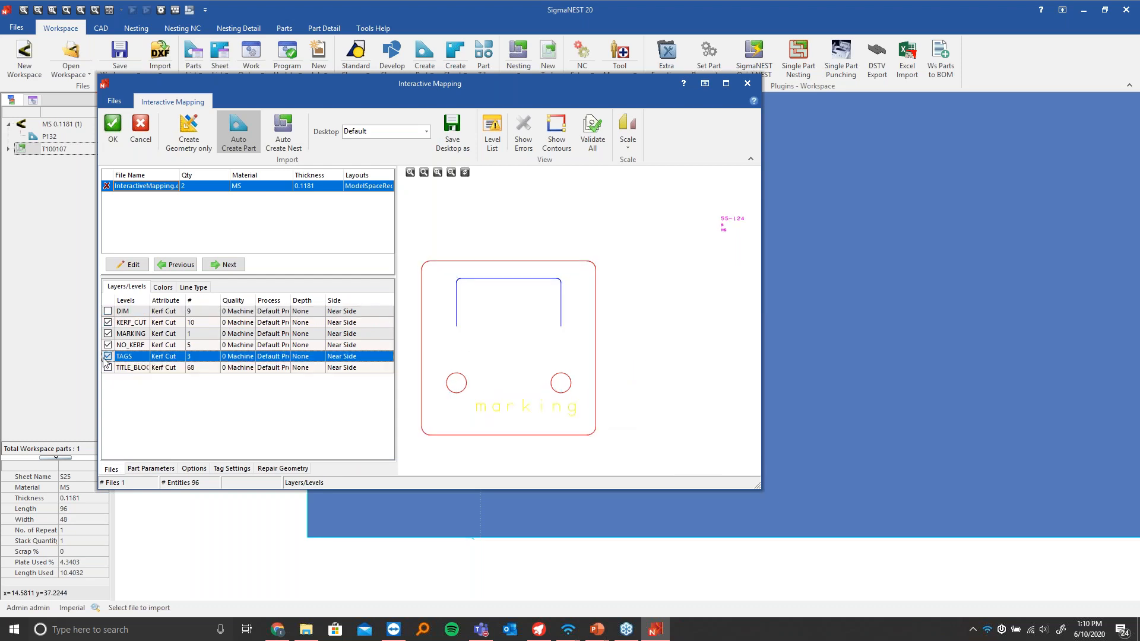
# Assign the No Kerf attribute to the NO_KERF layer and the Mark attribute to the MARKING layer
pyautogui.click(169, 347)
pyautogui.click(172, 347)
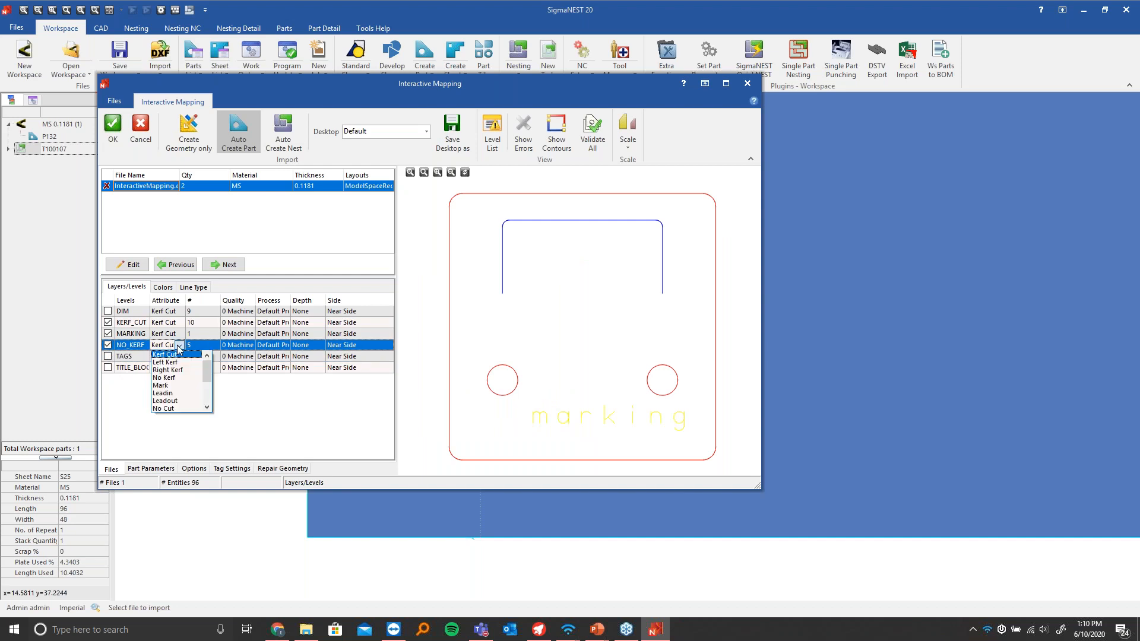
pyautogui.click(174, 378)
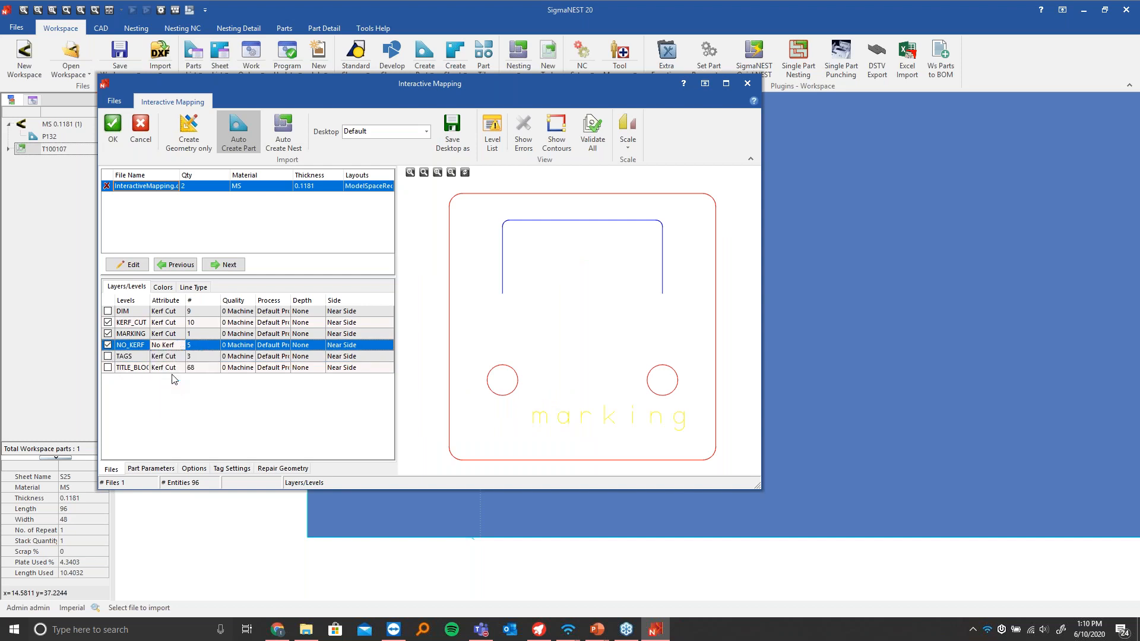
pyautogui.click(177, 334)
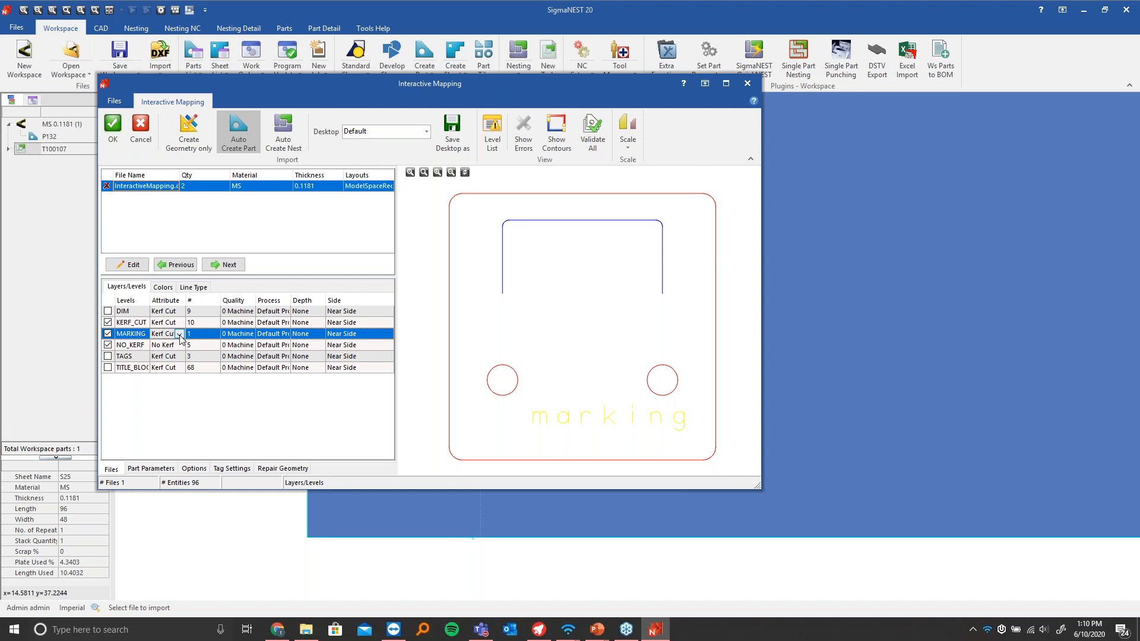
pyautogui.click(179, 335)
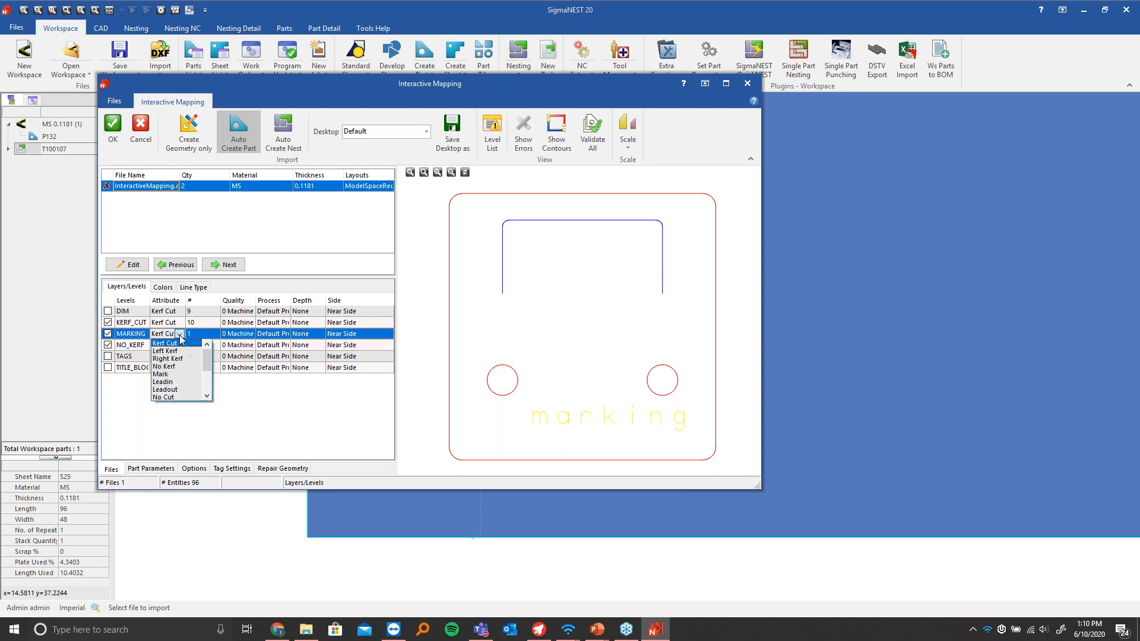
pyautogui.click(174, 375)
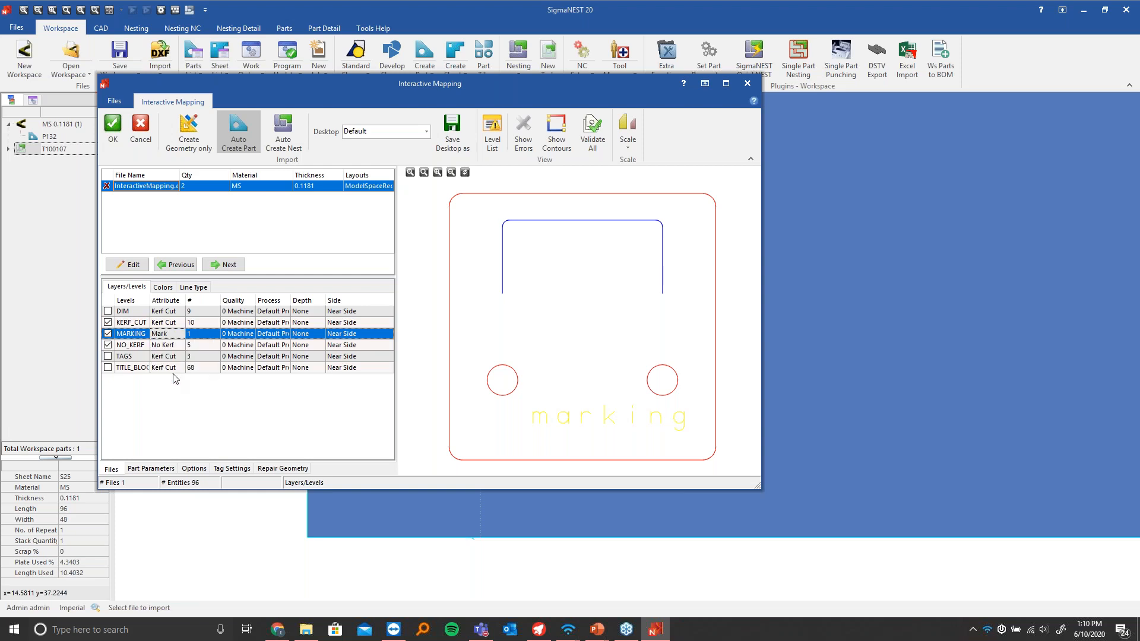
# Toggle the NO_KERF and MARKING layers off and on to check which geometry each one contains
pyautogui.click(109, 345)
pyautogui.click(109, 345)
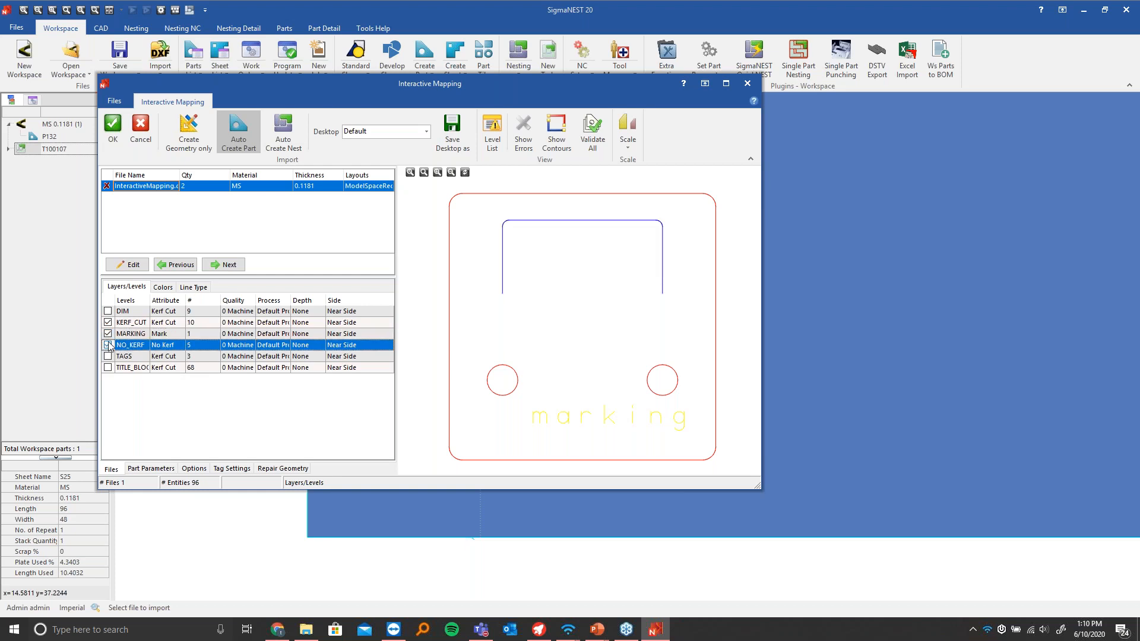
pyautogui.click(108, 334)
pyautogui.click(108, 334)
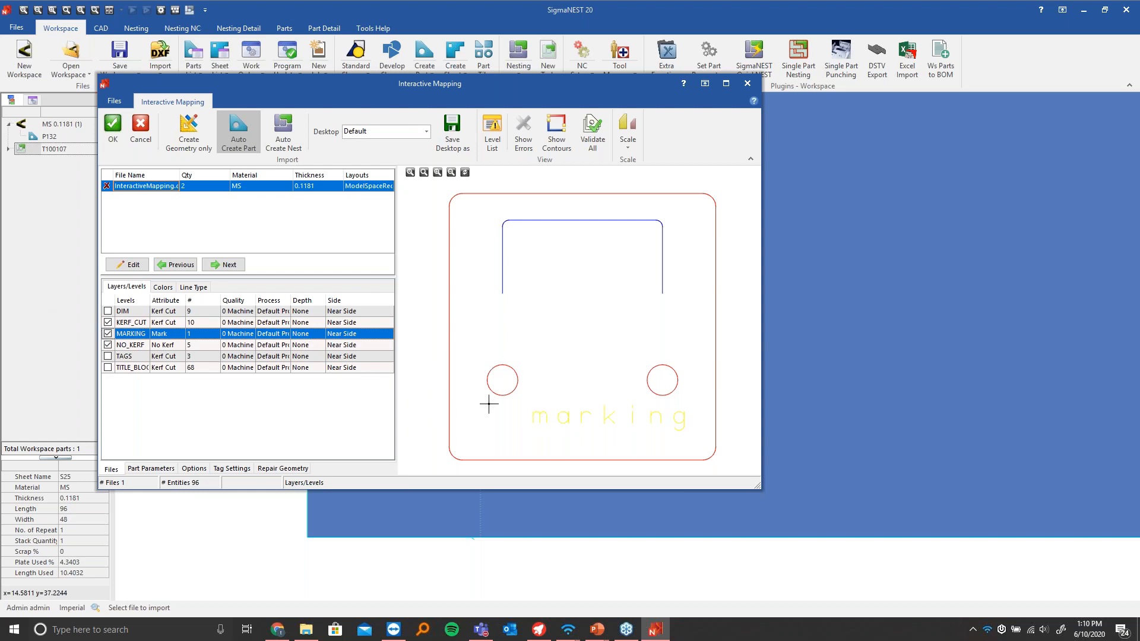
# Accept the layer mapping, remove the <PARTNAME> auto text from the InteractiveMapping part, and add the part to the workspace
pyautogui.click(114, 127)
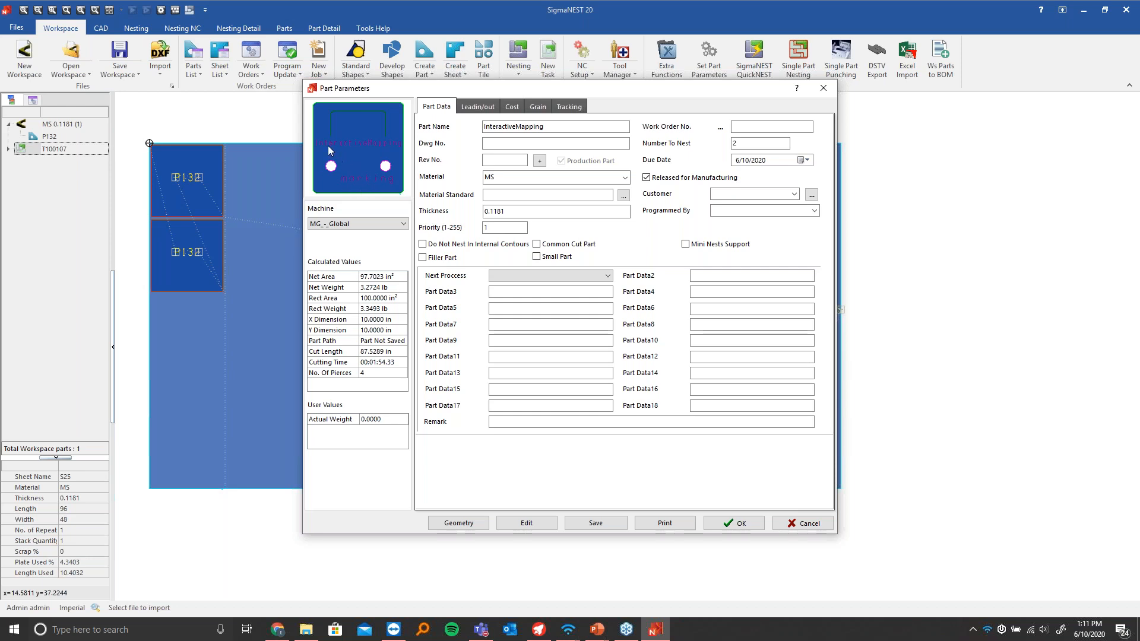
pyautogui.click(540, 107)
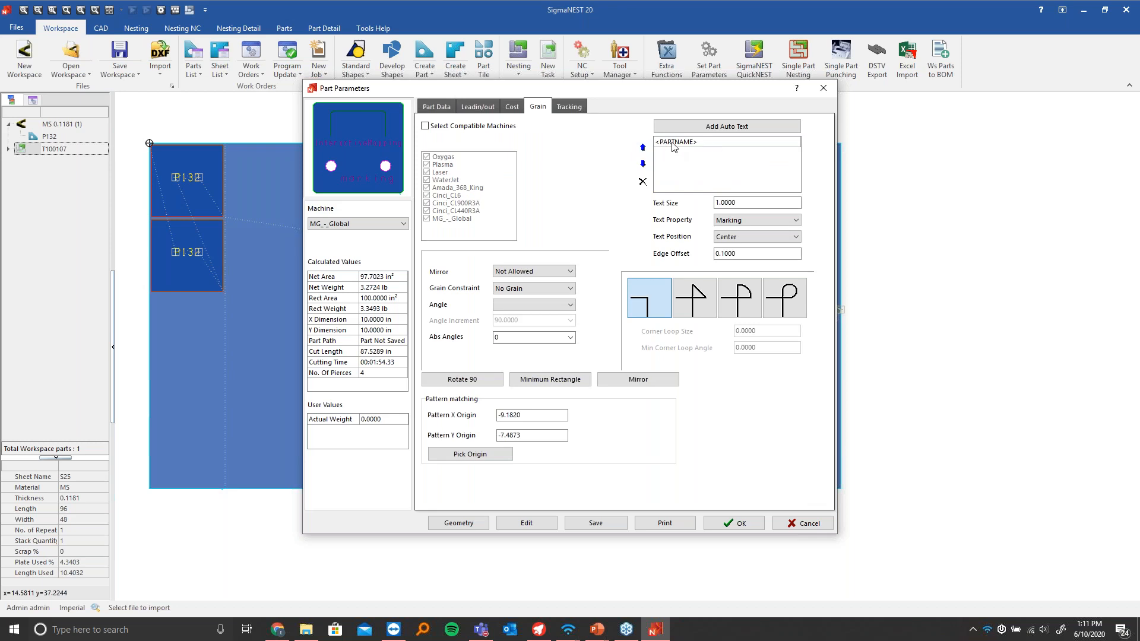
pyautogui.click(675, 145)
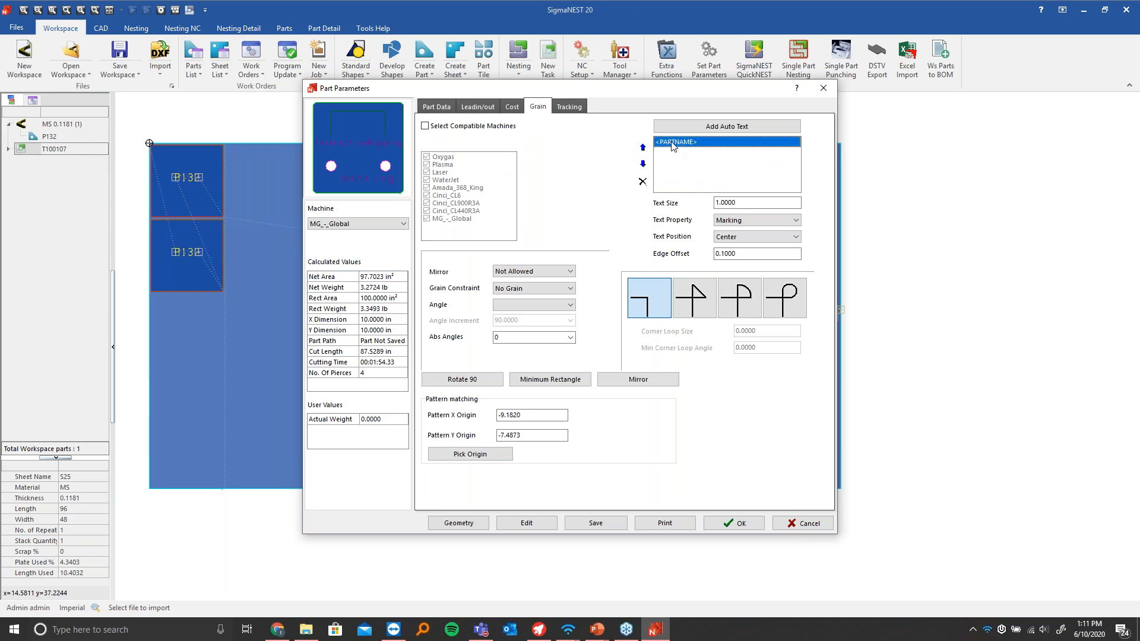
pyautogui.click(644, 182)
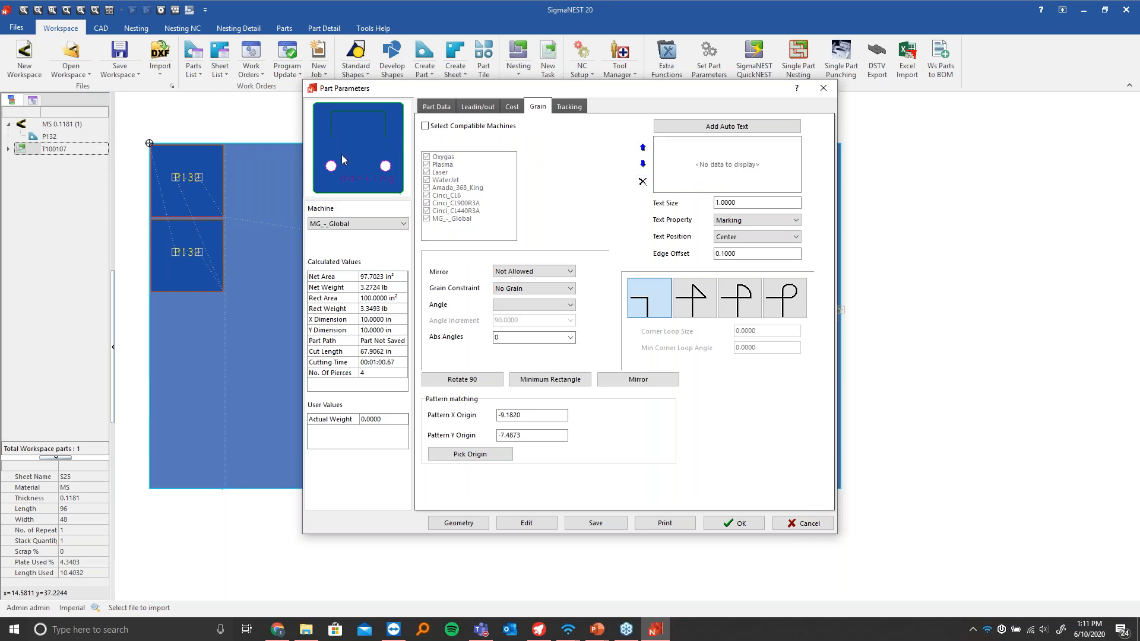
pyautogui.click(725, 526)
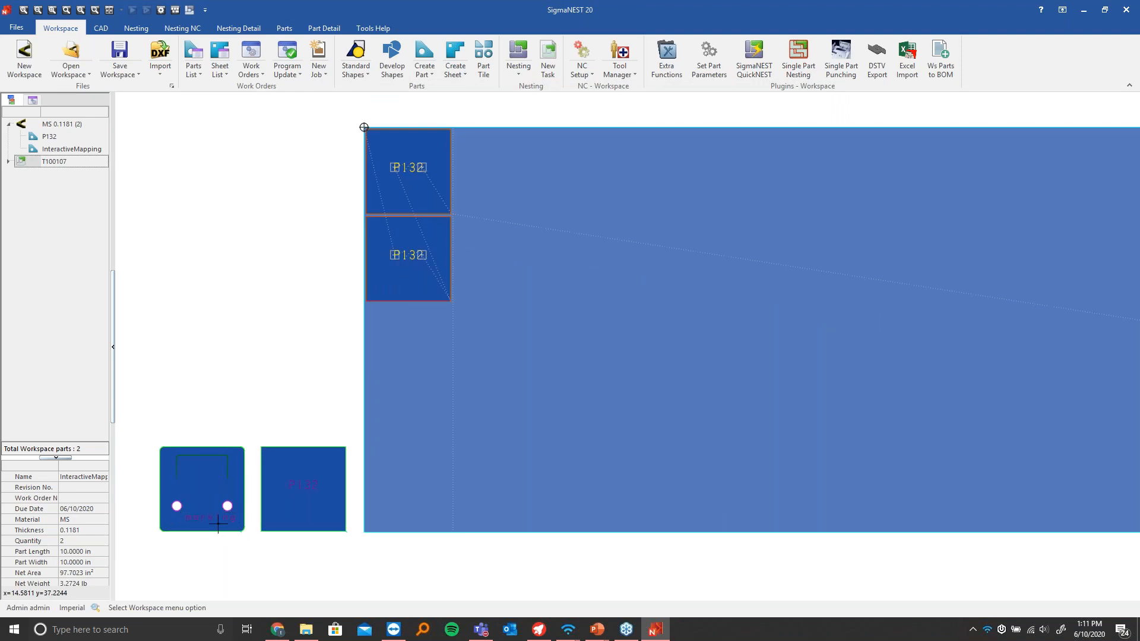
pyautogui.scroll(1, 388, 301)
pyautogui.click(1081, 11)
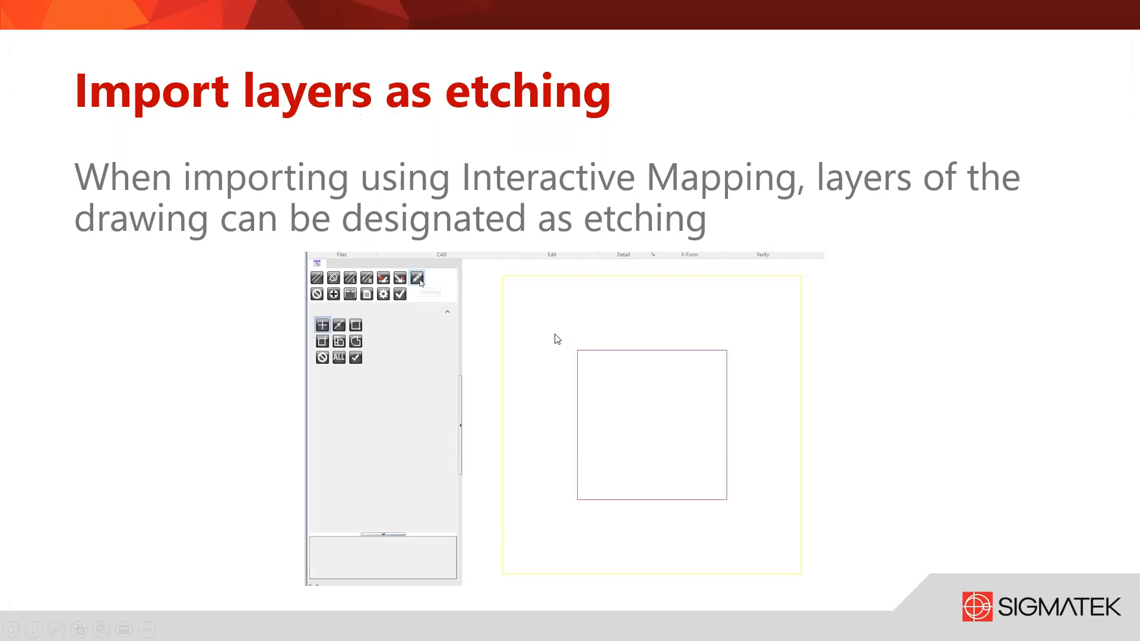
pyautogui.click(554, 338)
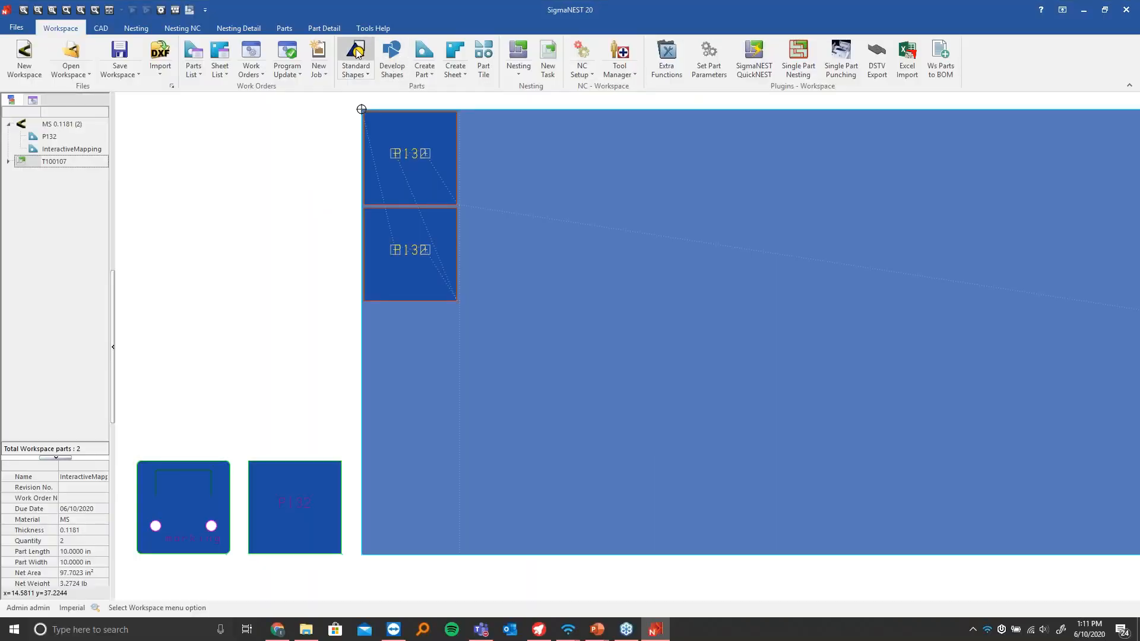
# Create a 10 by 10 in standard rectangle part with a centred square cutout
pyautogui.click(356, 53)
pyautogui.click(430, 185)
pyautogui.click(687, 483)
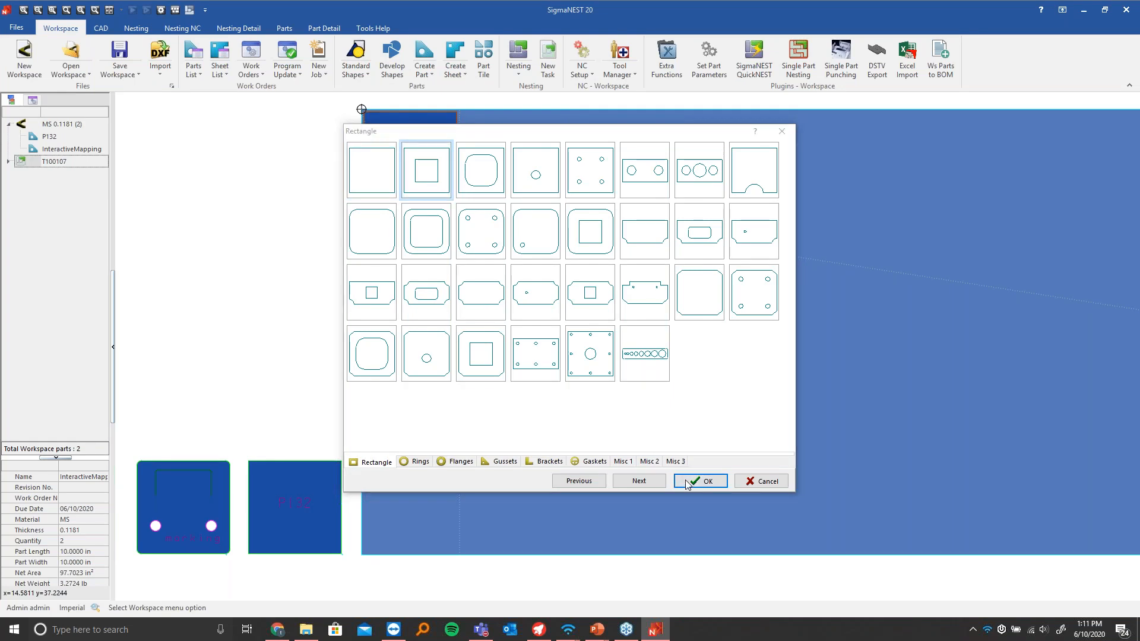
pyautogui.click(682, 425)
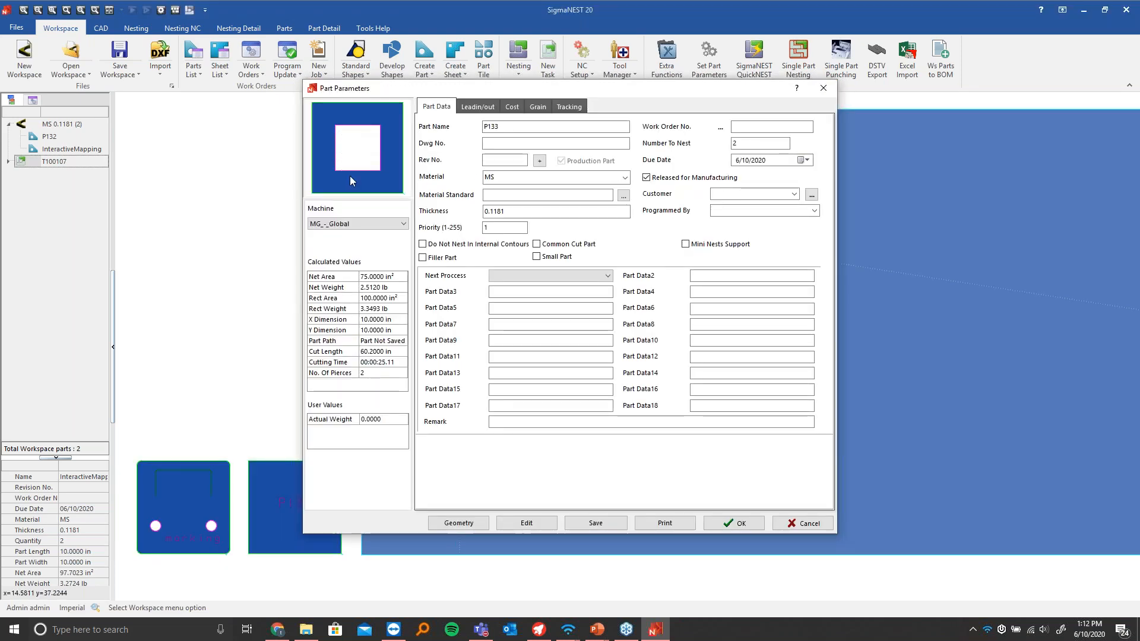
# Convert the inner square of part P133 to Marking in its part geometry and add the part to the workspace
pyautogui.click(473, 523)
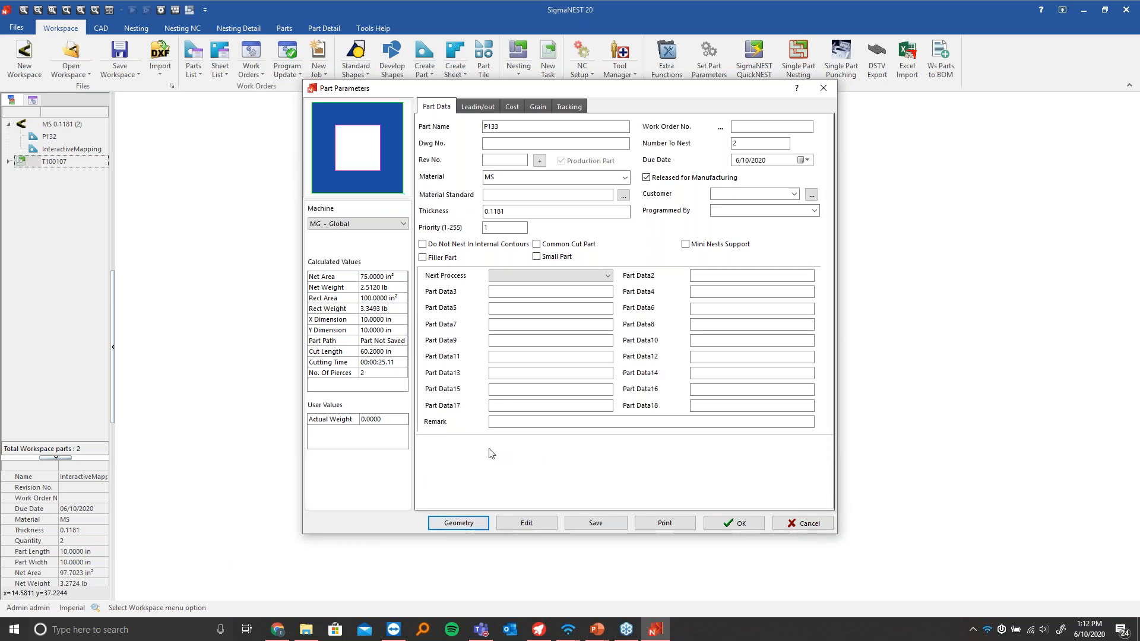
pyautogui.click(473, 523)
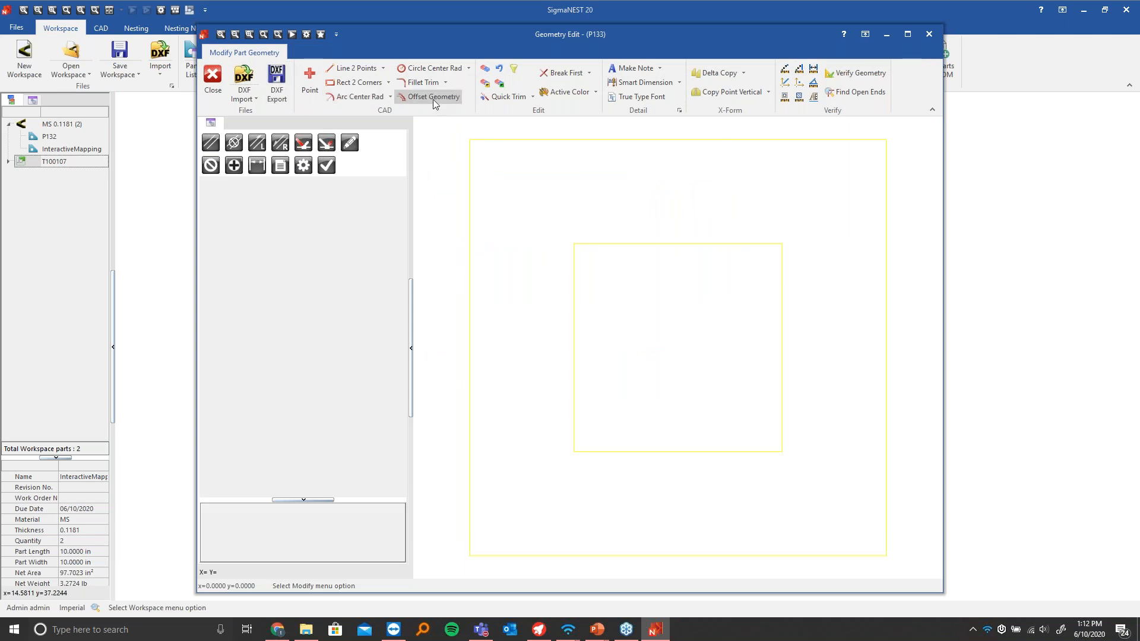
pyautogui.click(350, 143)
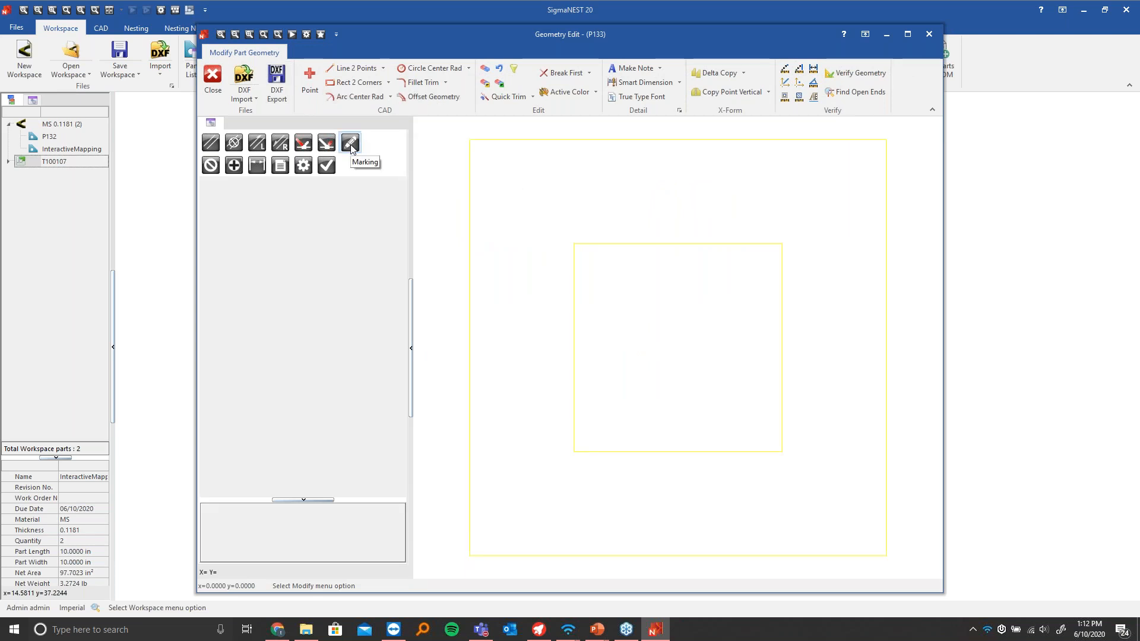
pyautogui.moveTo(550, 215); pyautogui.dragTo(796, 469)
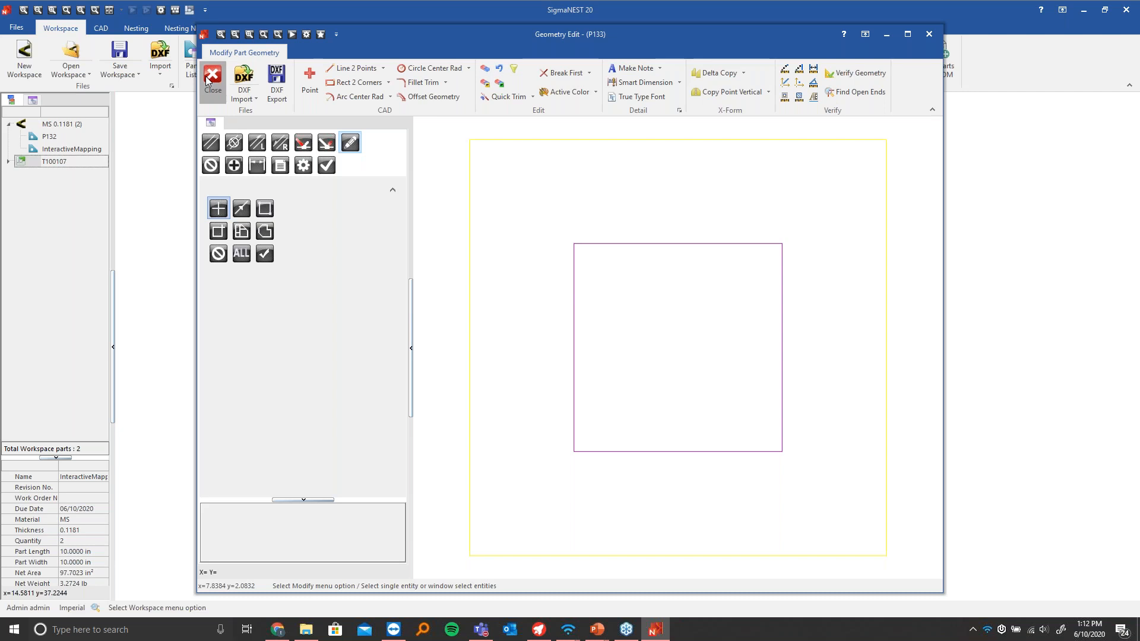
pyautogui.click(211, 74)
pyautogui.click(541, 331)
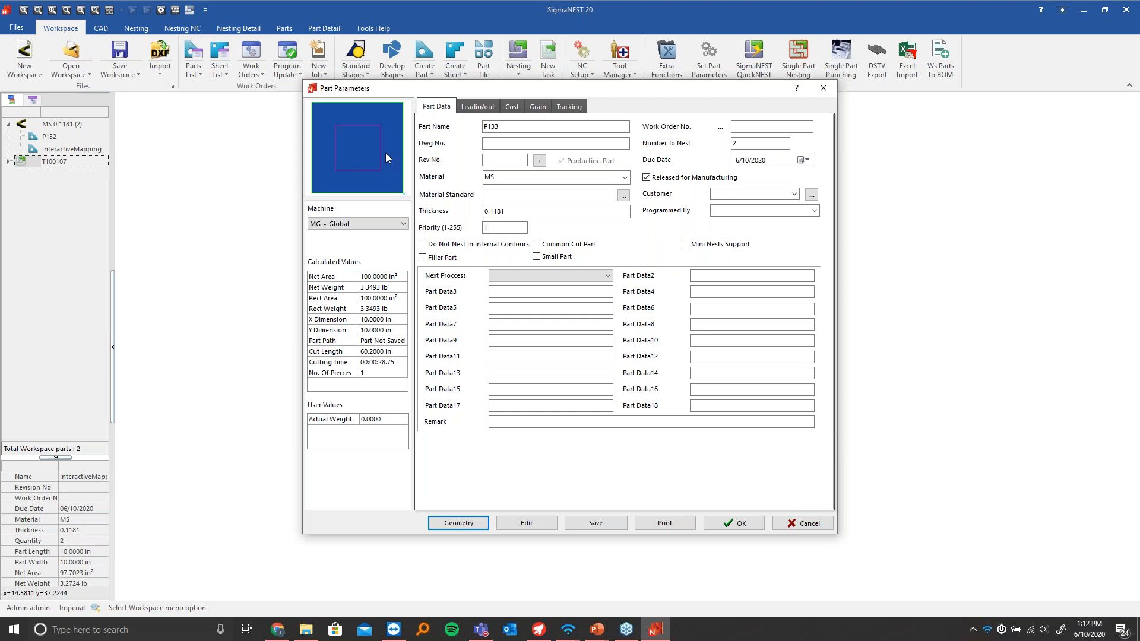
pyautogui.click(739, 525)
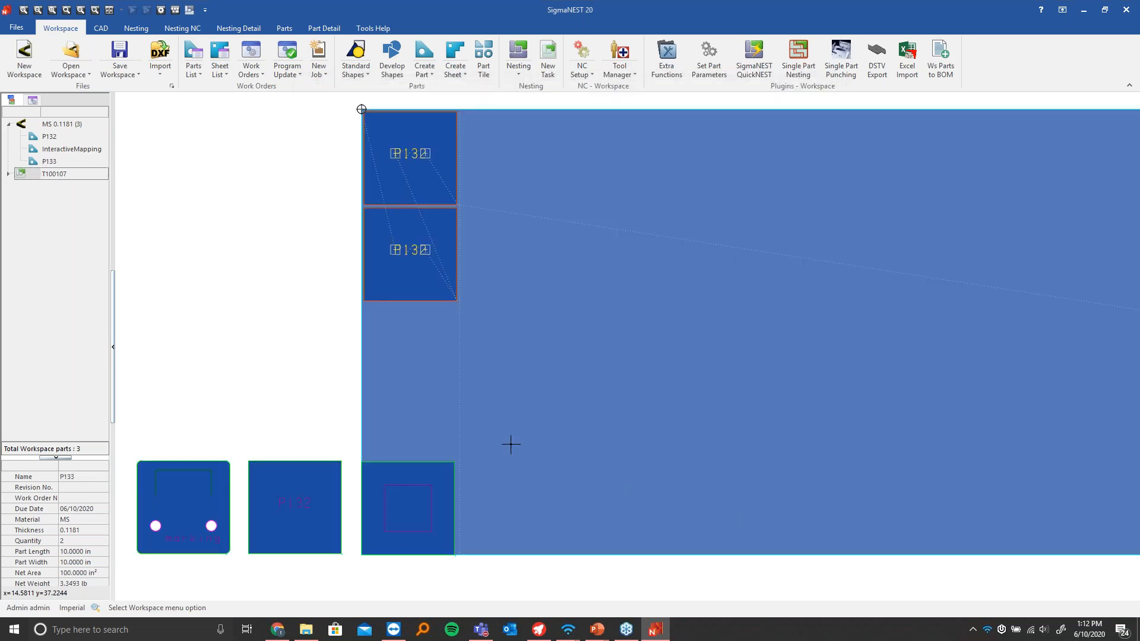
pyautogui.click(1083, 9)
pyautogui.click(852, 253)
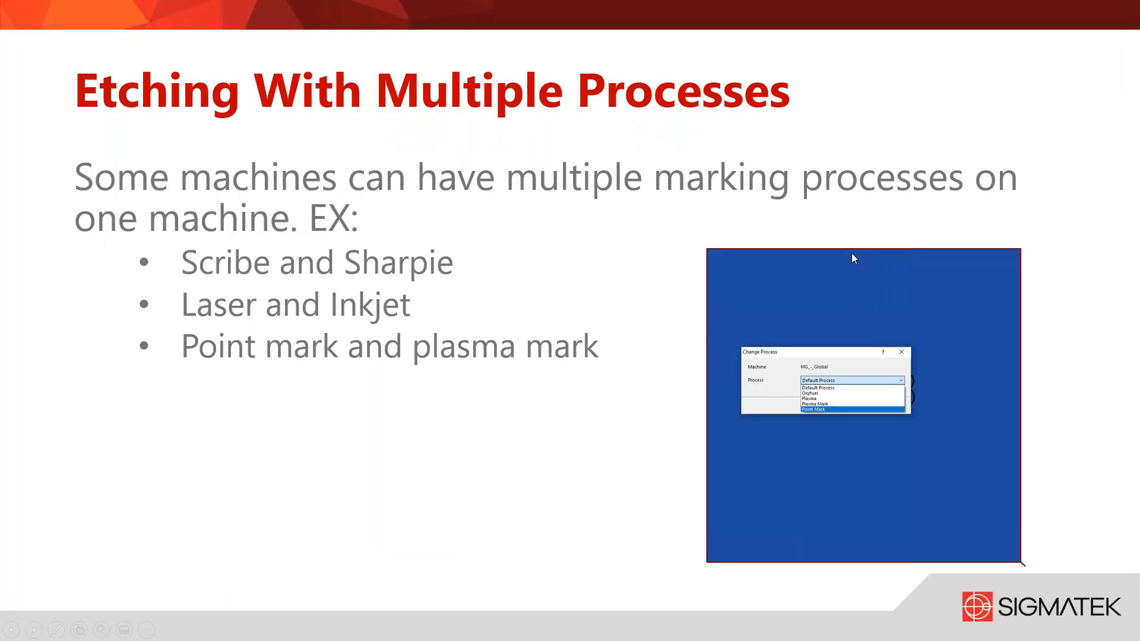